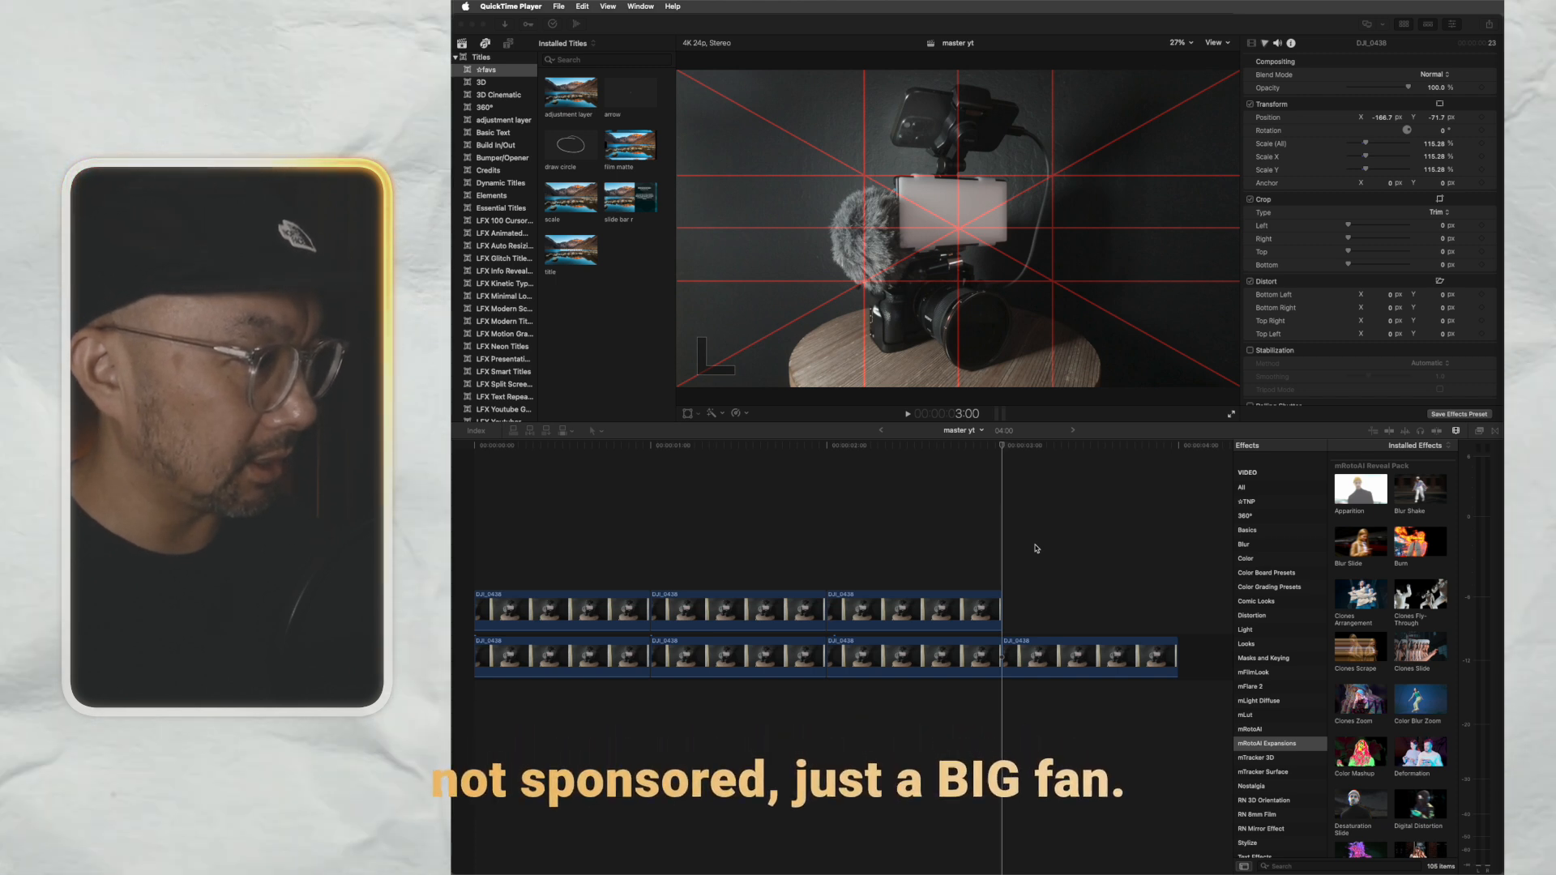
# - Duplicate the last clip of the lower track directly above itself and apply the mRotoAI effect to the copy
pyautogui.click(1021, 655)
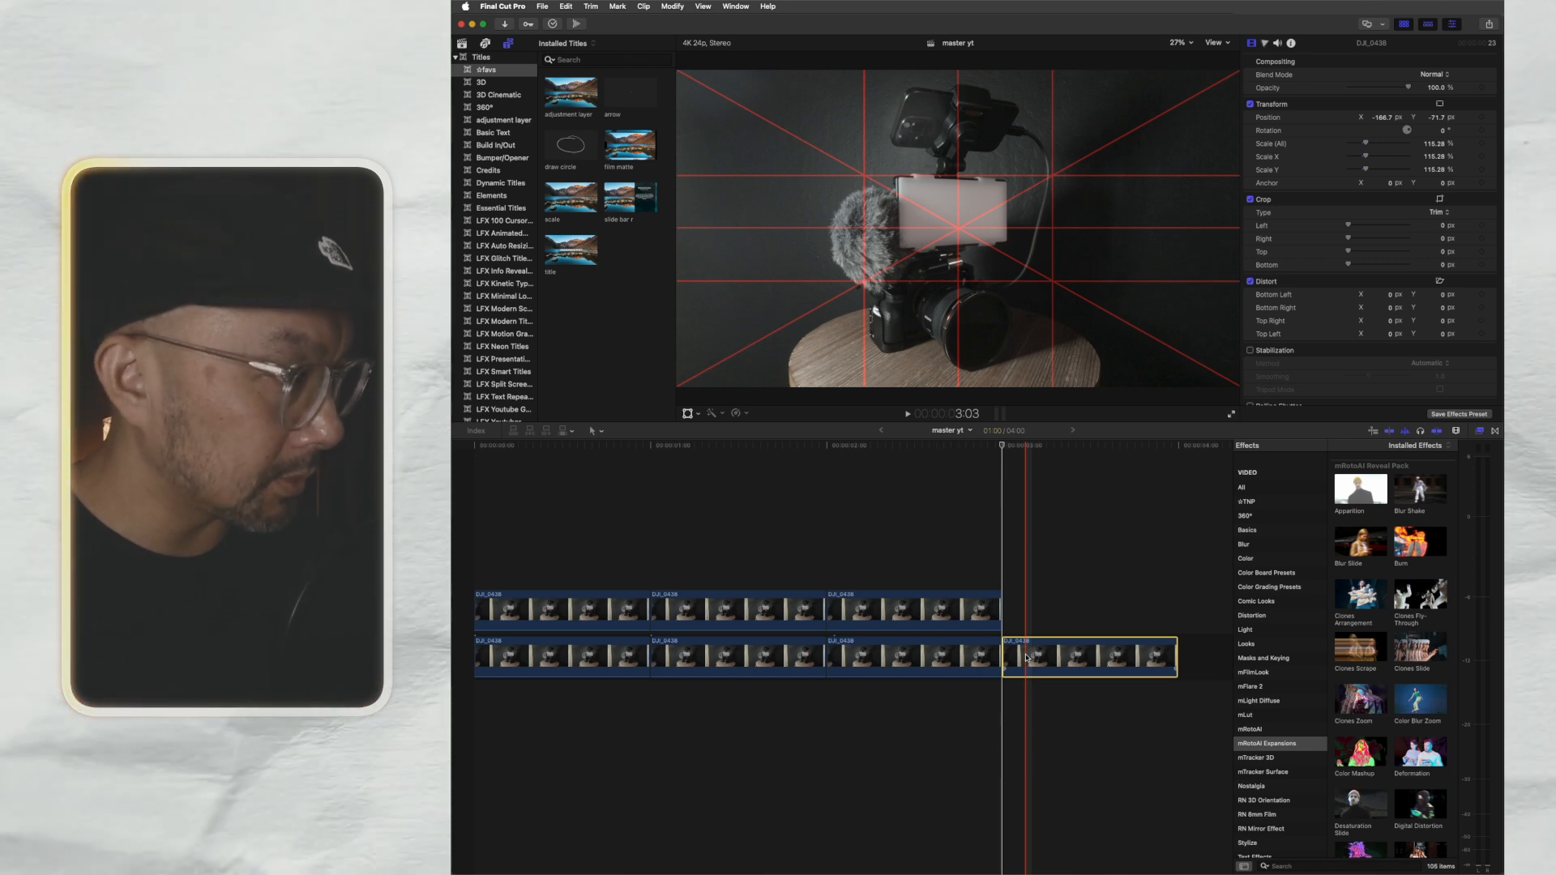
pyautogui.moveTo(1026, 658); pyautogui.dragTo(1027, 604)
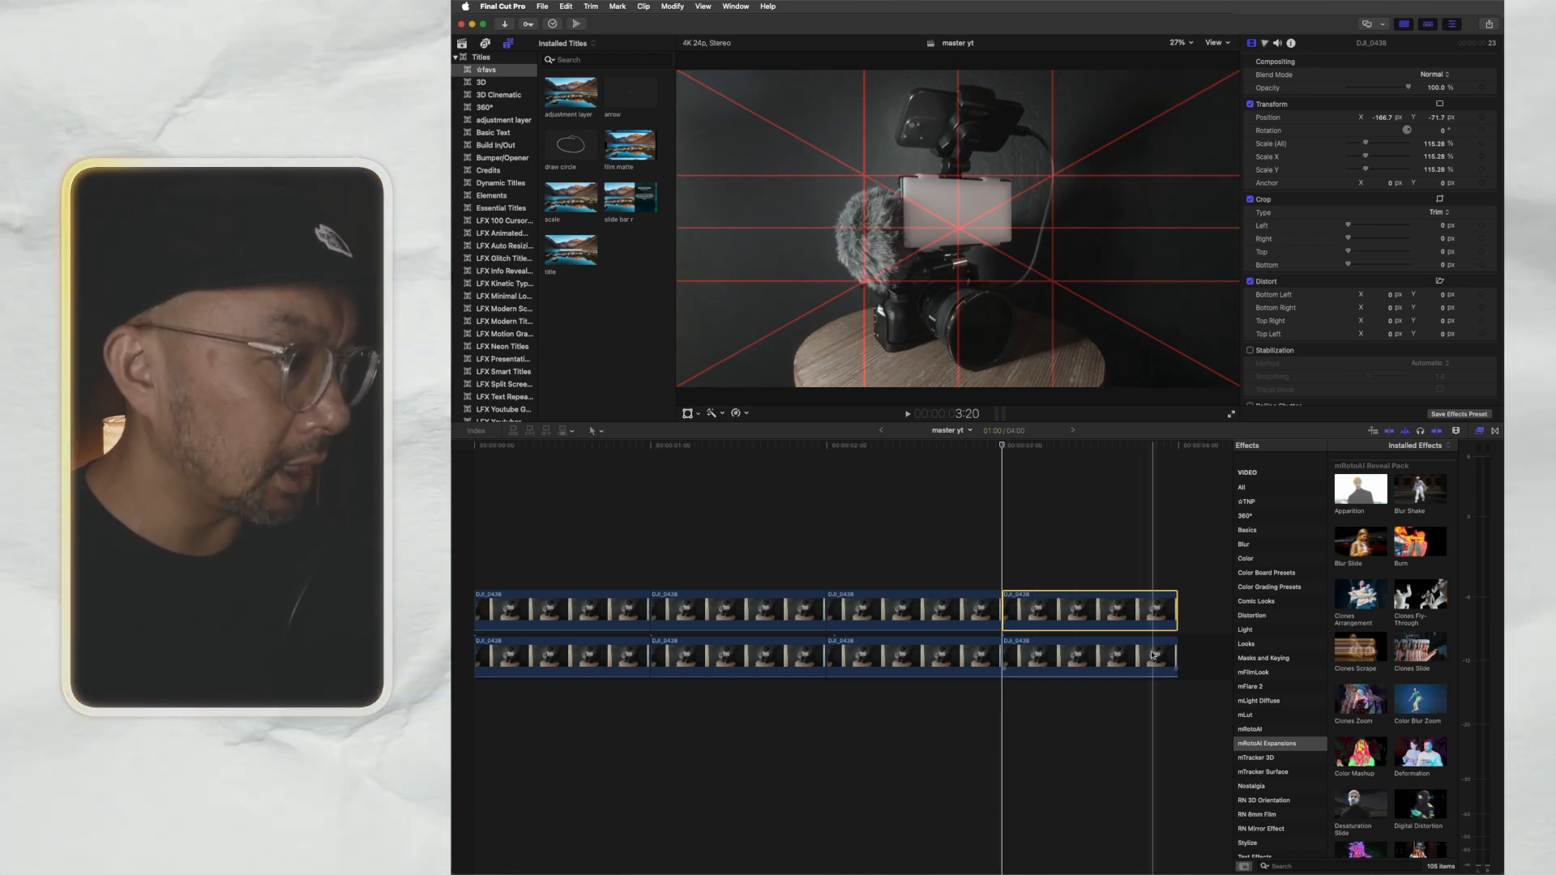
pyautogui.click(1247, 729)
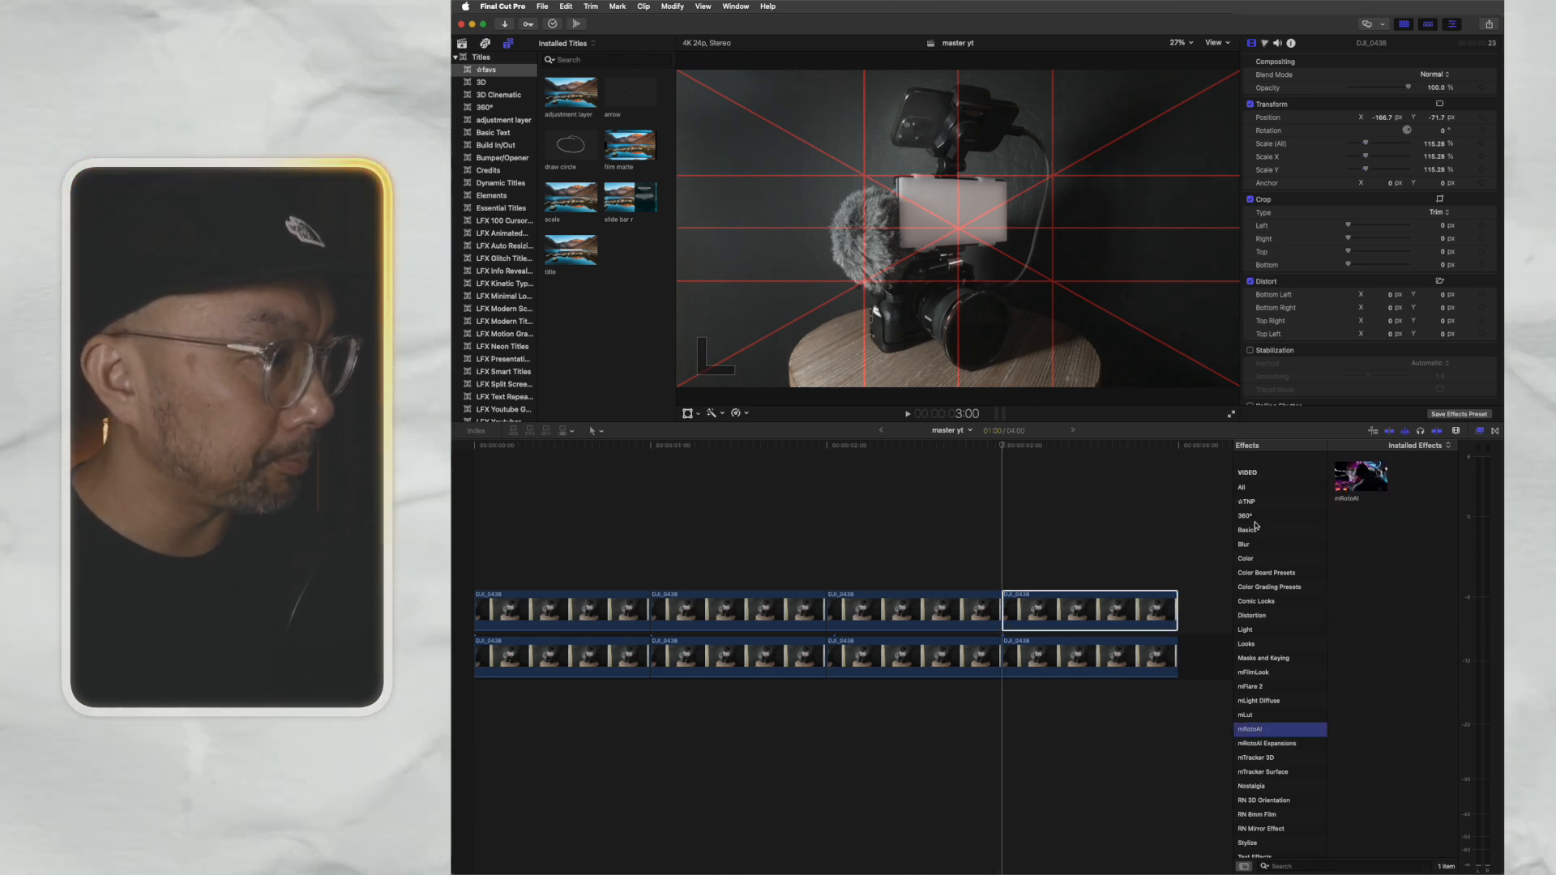
pyautogui.doubleClick(1366, 477)
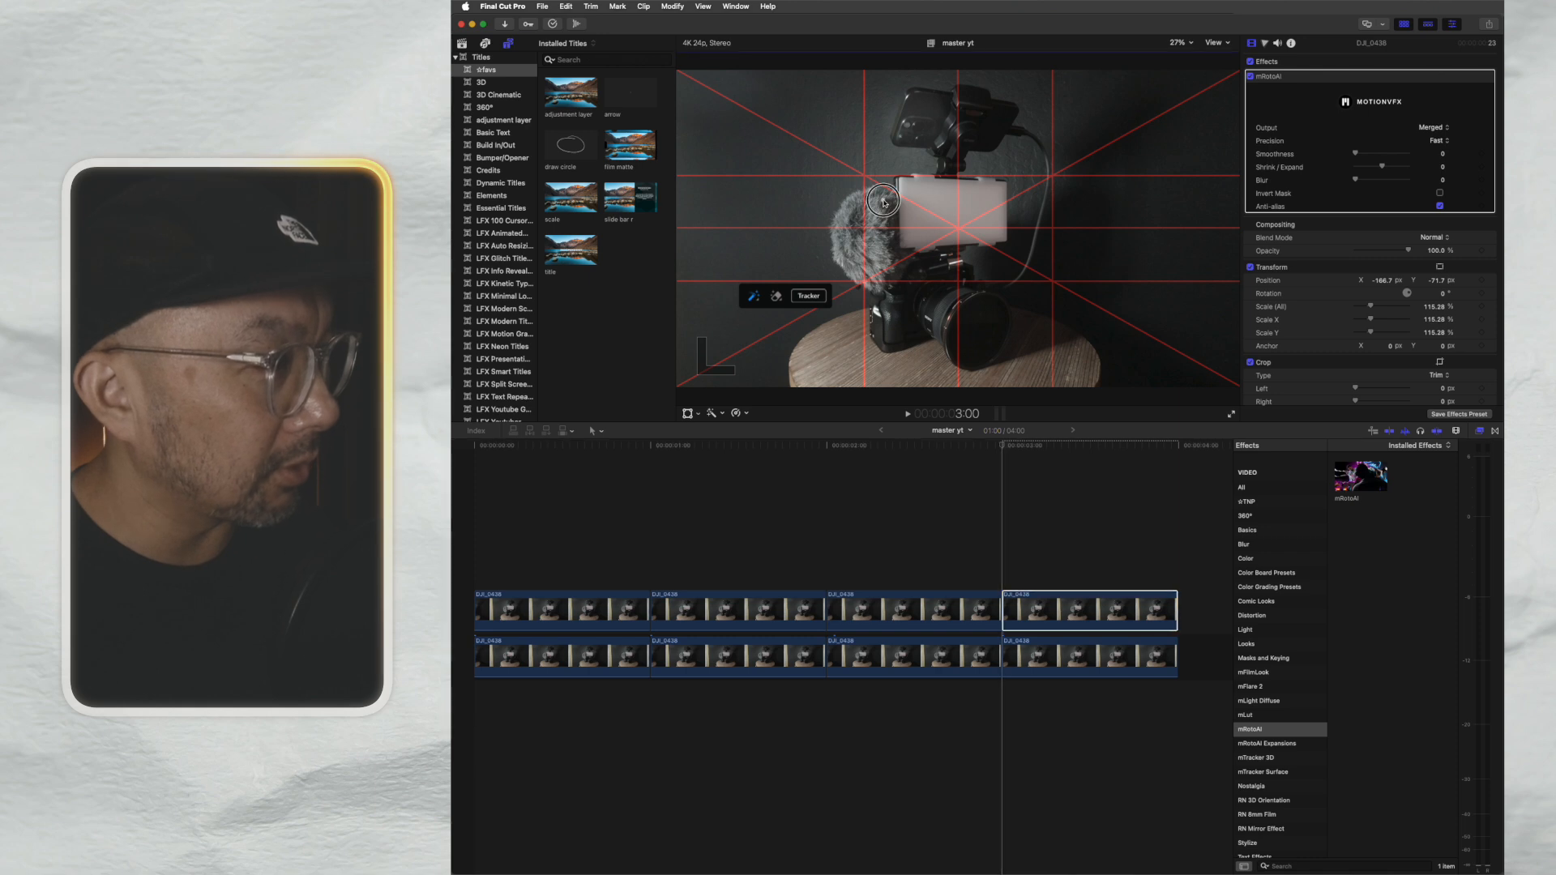
# - Mask the whole camera rig with the mRotoAI brush and track the mask forward through the clip
pyautogui.moveTo(882, 198)
pyautogui.mouseDown()
pyautogui.moveTo(854, 218)
pyautogui.moveTo(855, 256)
pyautogui.moveTo(897, 337)
pyautogui.moveTo(918, 325)
pyautogui.moveTo(958, 347)
pyautogui.moveTo(982, 337)
pyautogui.moveTo(943, 255)
pyautogui.moveTo(989, 238)
pyautogui.moveTo(995, 213)
pyautogui.moveTo(888, 200)
pyautogui.moveTo(936, 190)
pyautogui.moveTo(946, 148)
pyautogui.moveTo(911, 120)
pyautogui.moveTo(935, 101)
pyautogui.moveTo(983, 116)
pyautogui.moveTo(977, 193)
pyautogui.mouseUp()
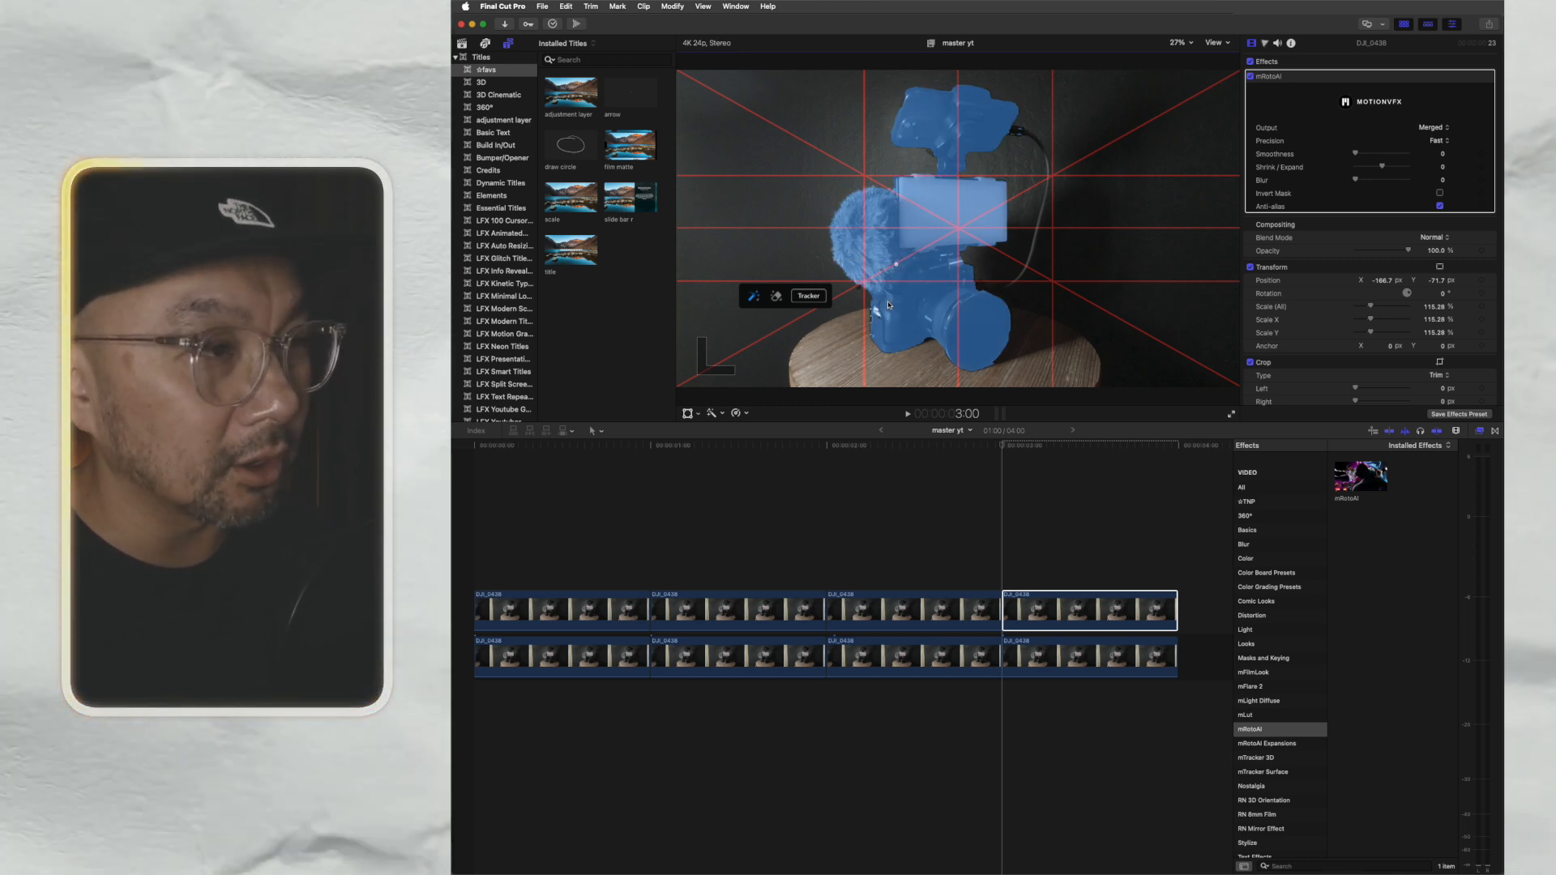
pyautogui.click(1443, 143)
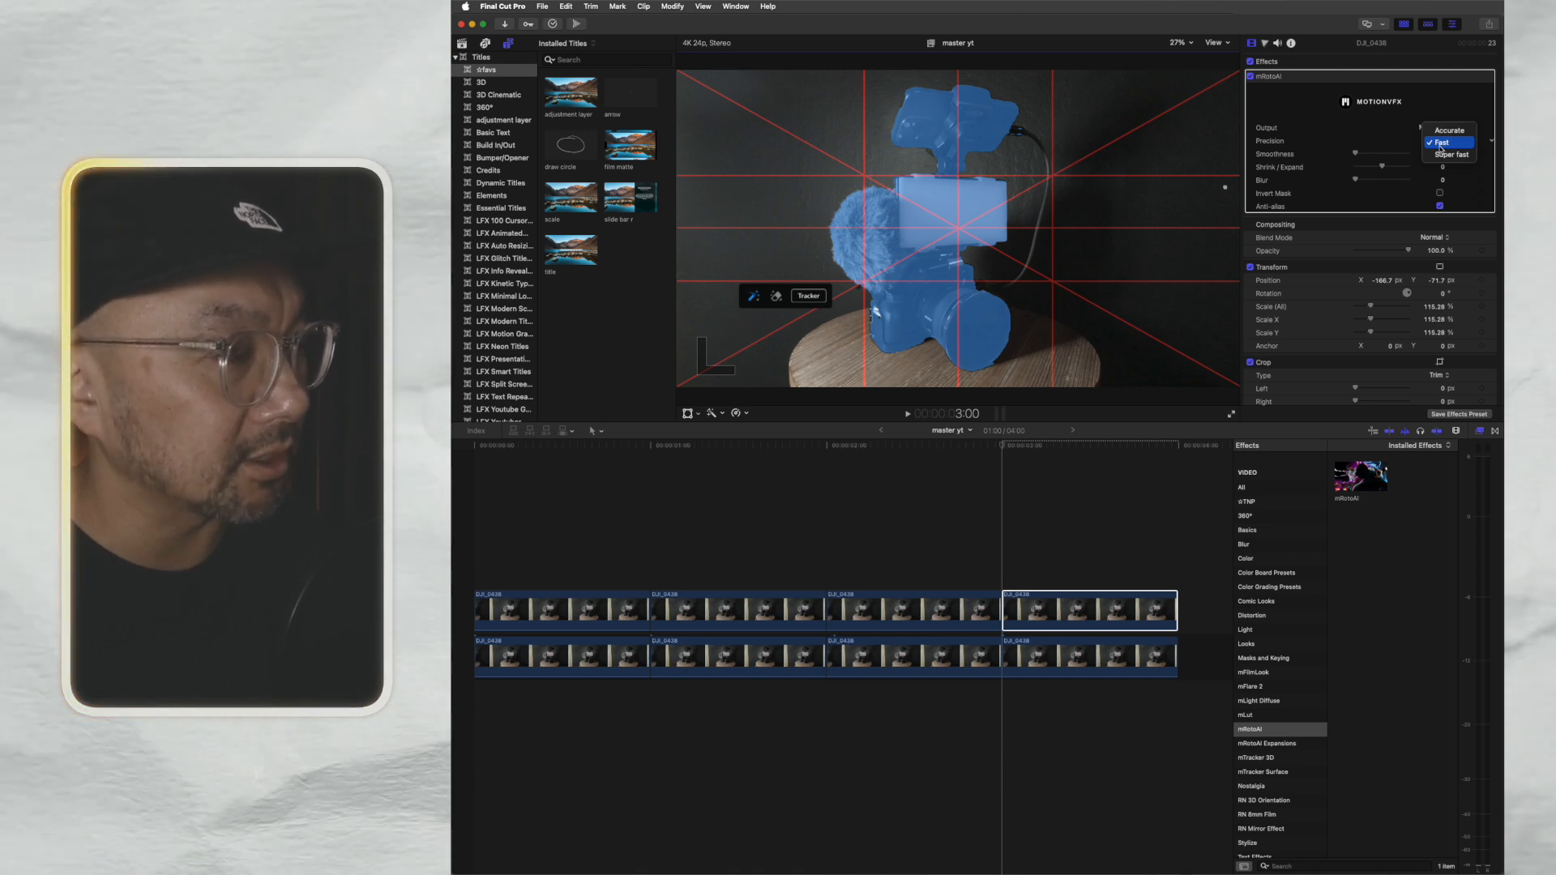
pyautogui.click(952, 235)
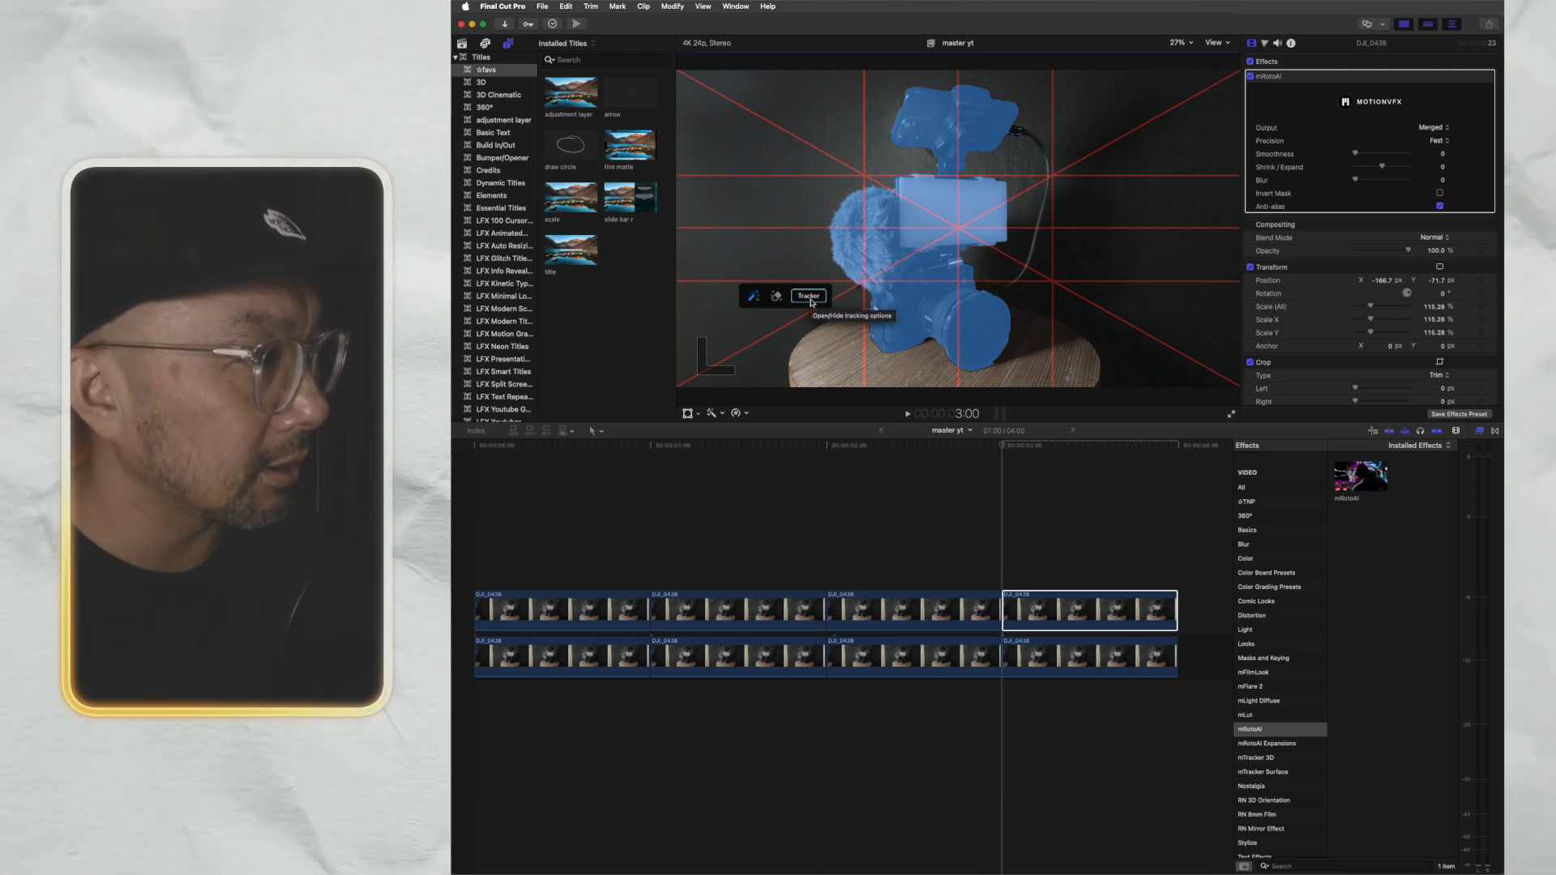
pyautogui.click(810, 298)
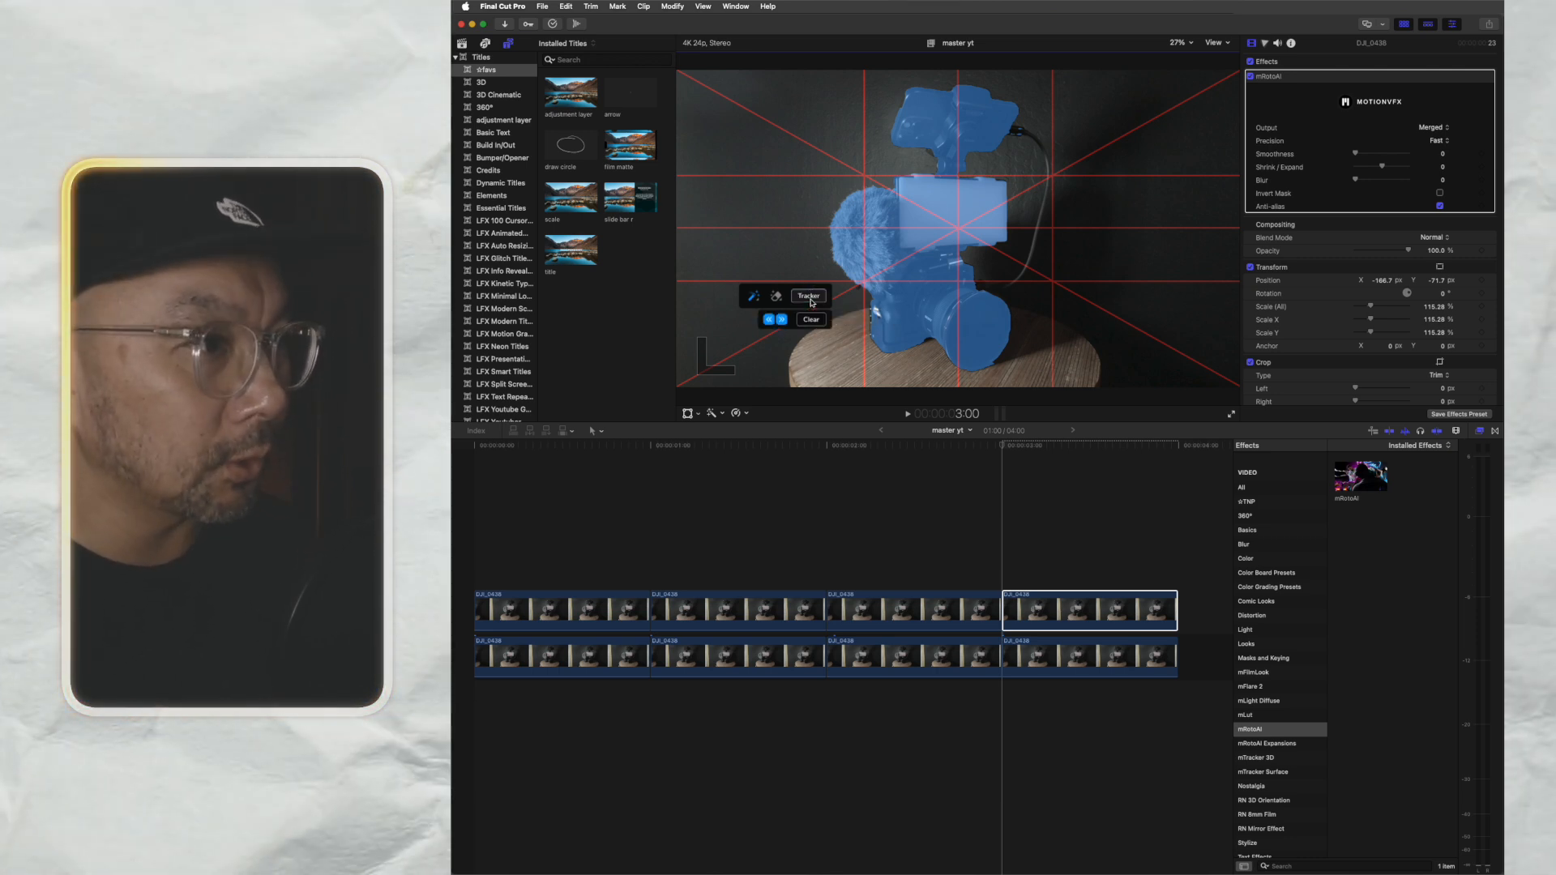
pyautogui.click(781, 320)
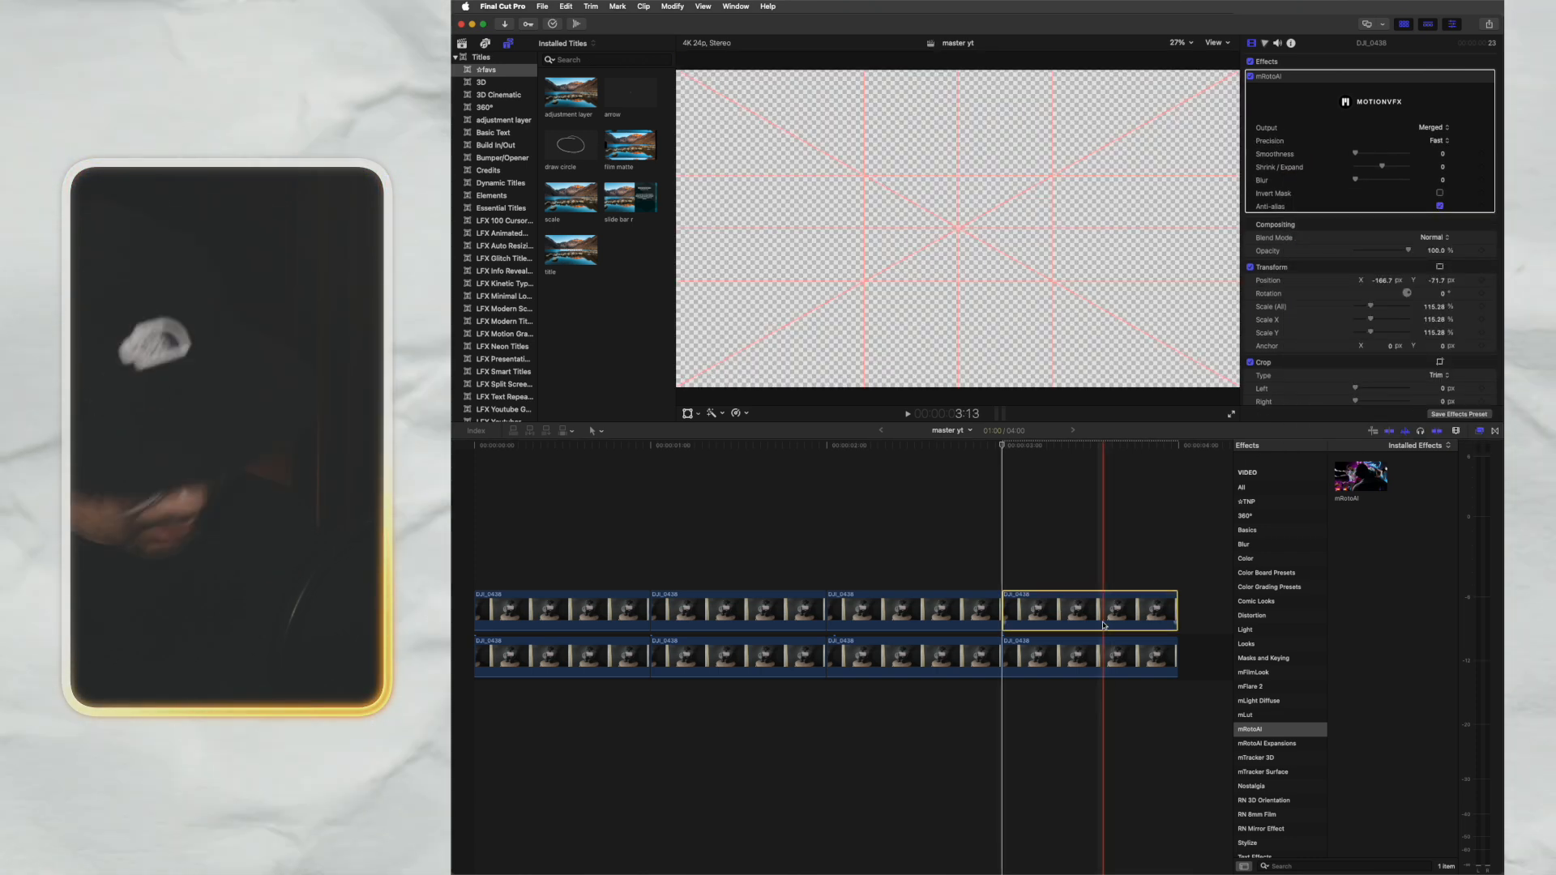
# - Disable the last lower clip and set the mRotoAI output of the clip above it to Masked Video
pyautogui.click(1088, 654)
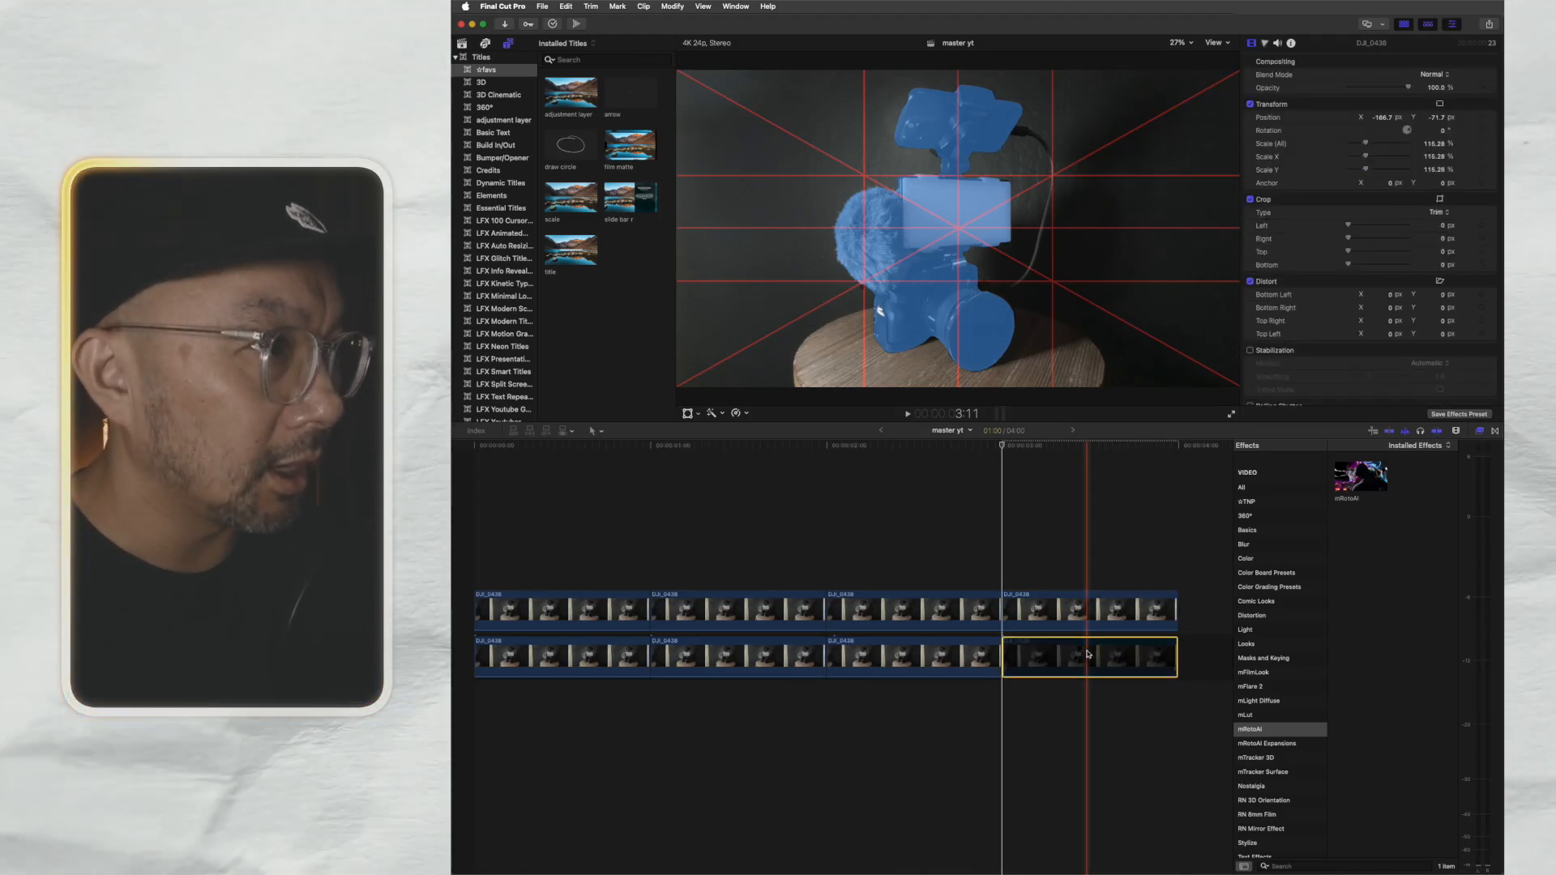
pyautogui.click(1114, 614)
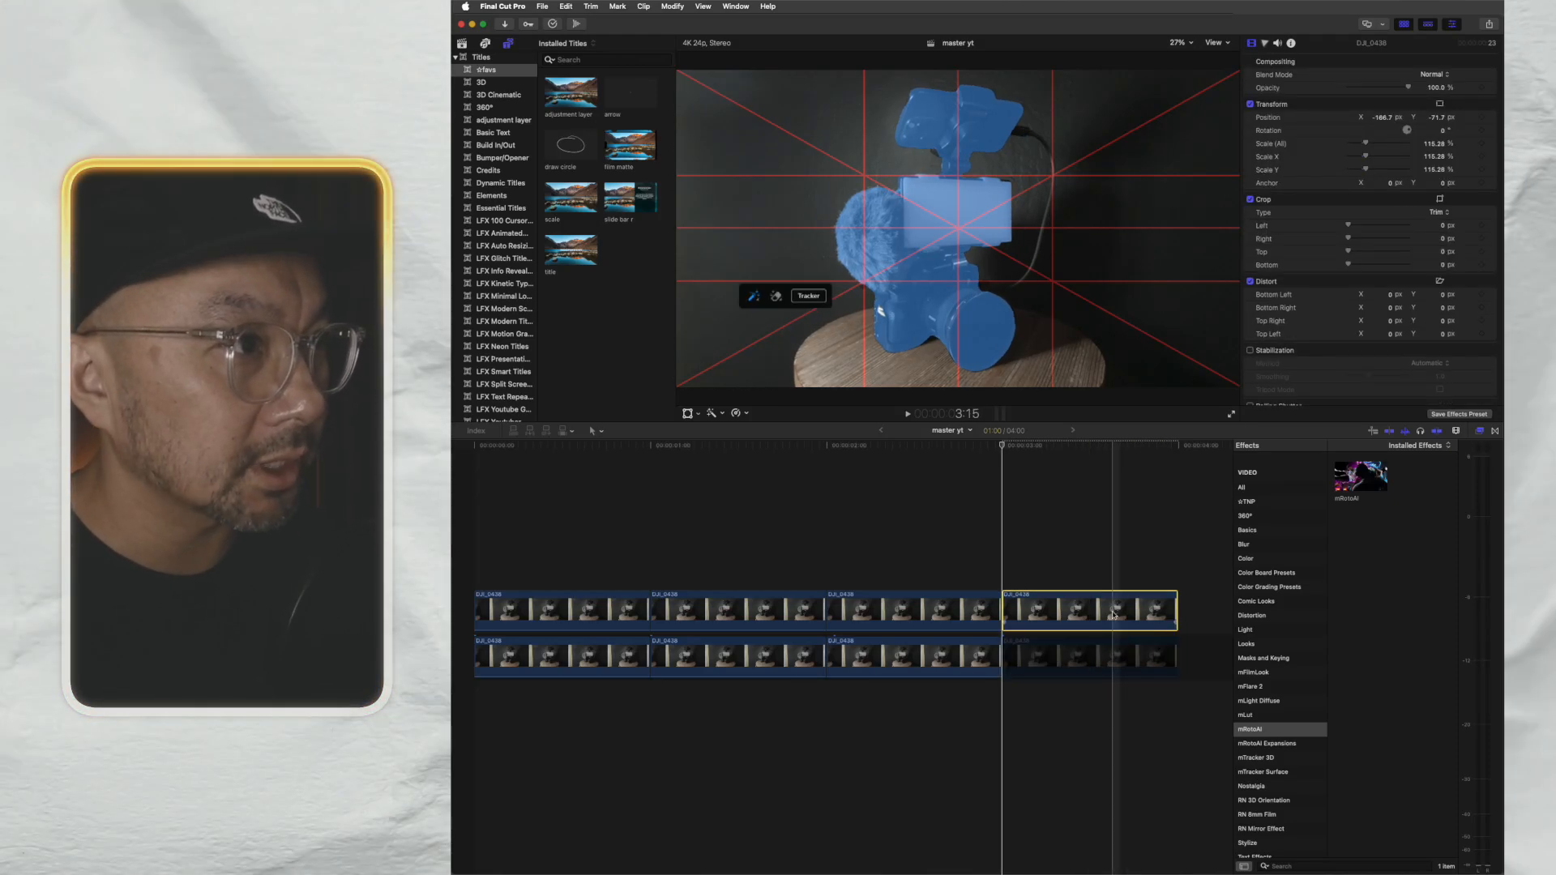
pyautogui.click(1446, 132)
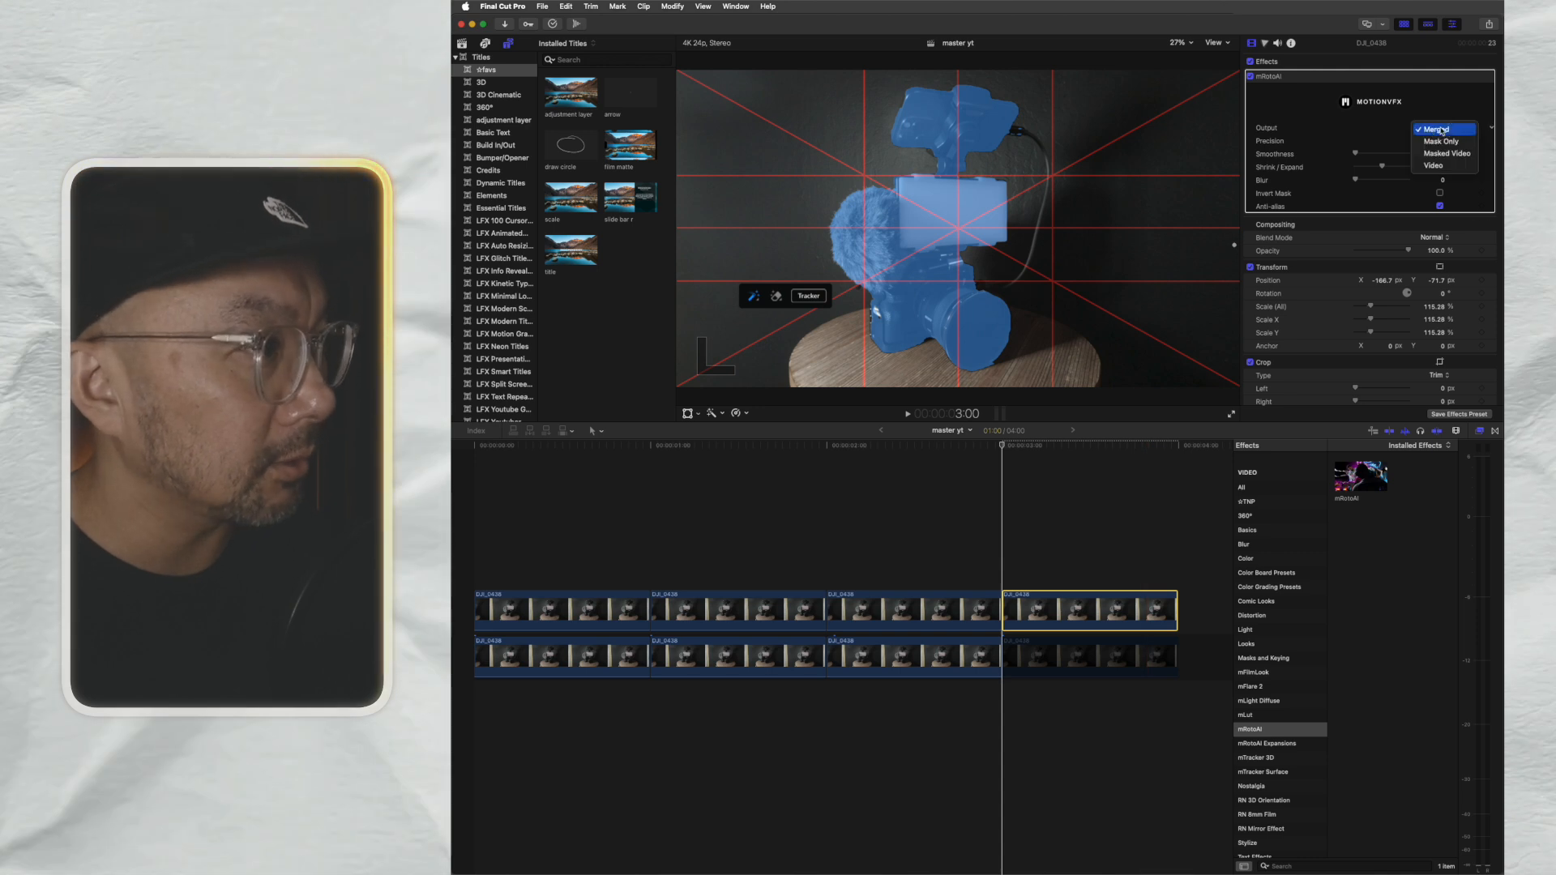
pyautogui.click(1433, 155)
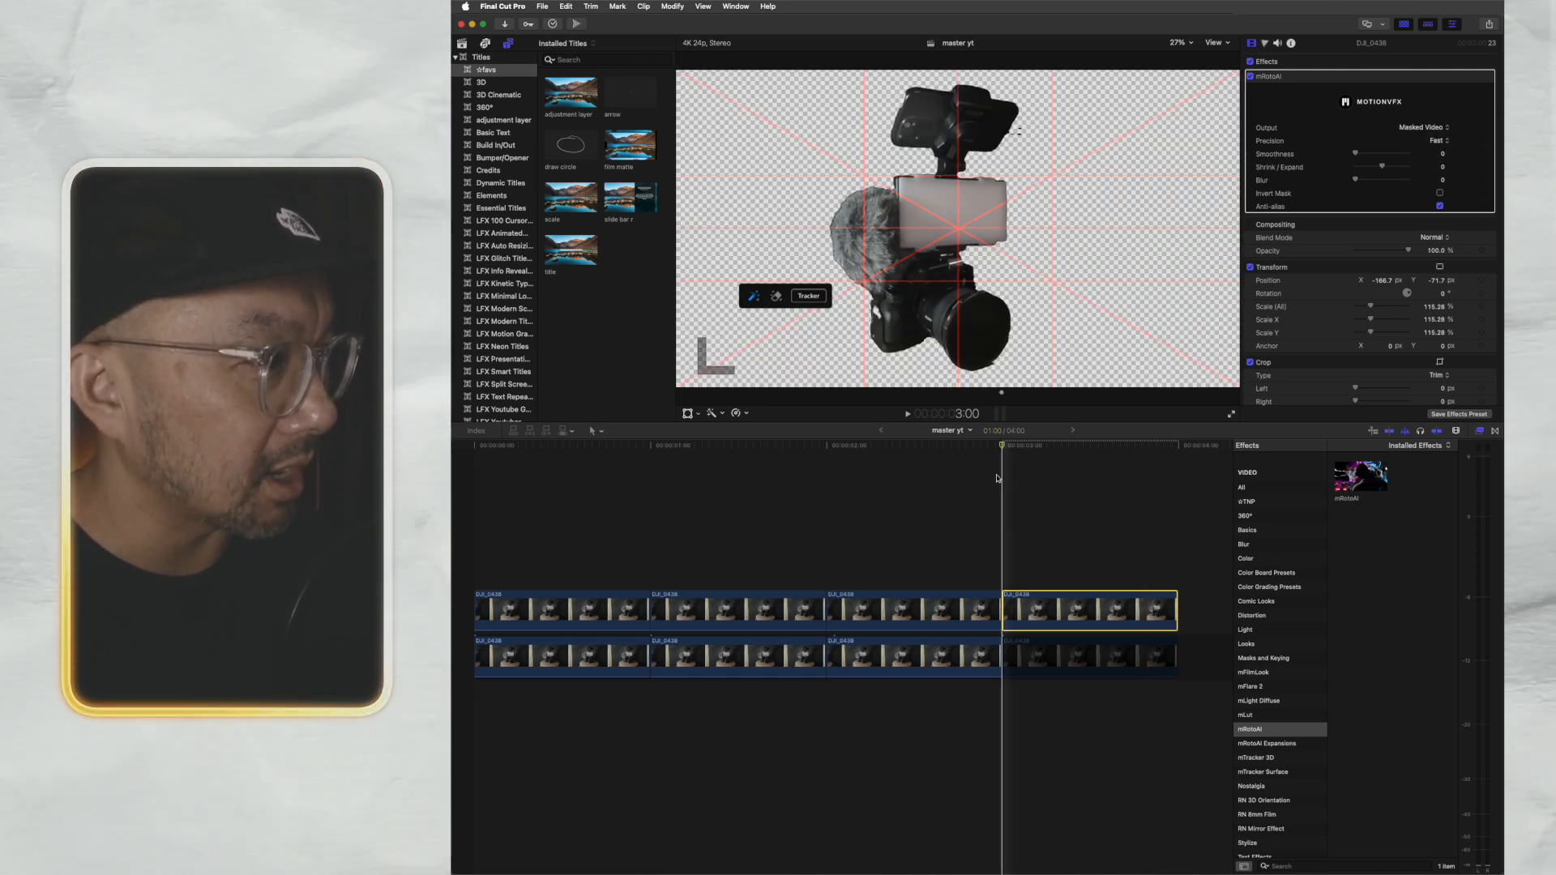
# - Scrub through the last clip to check the camera cutout, and re-enable the lower clip
pyautogui.moveTo(1005, 451); pyautogui.dragTo(1052, 484)
pyautogui.click(1075, 726)
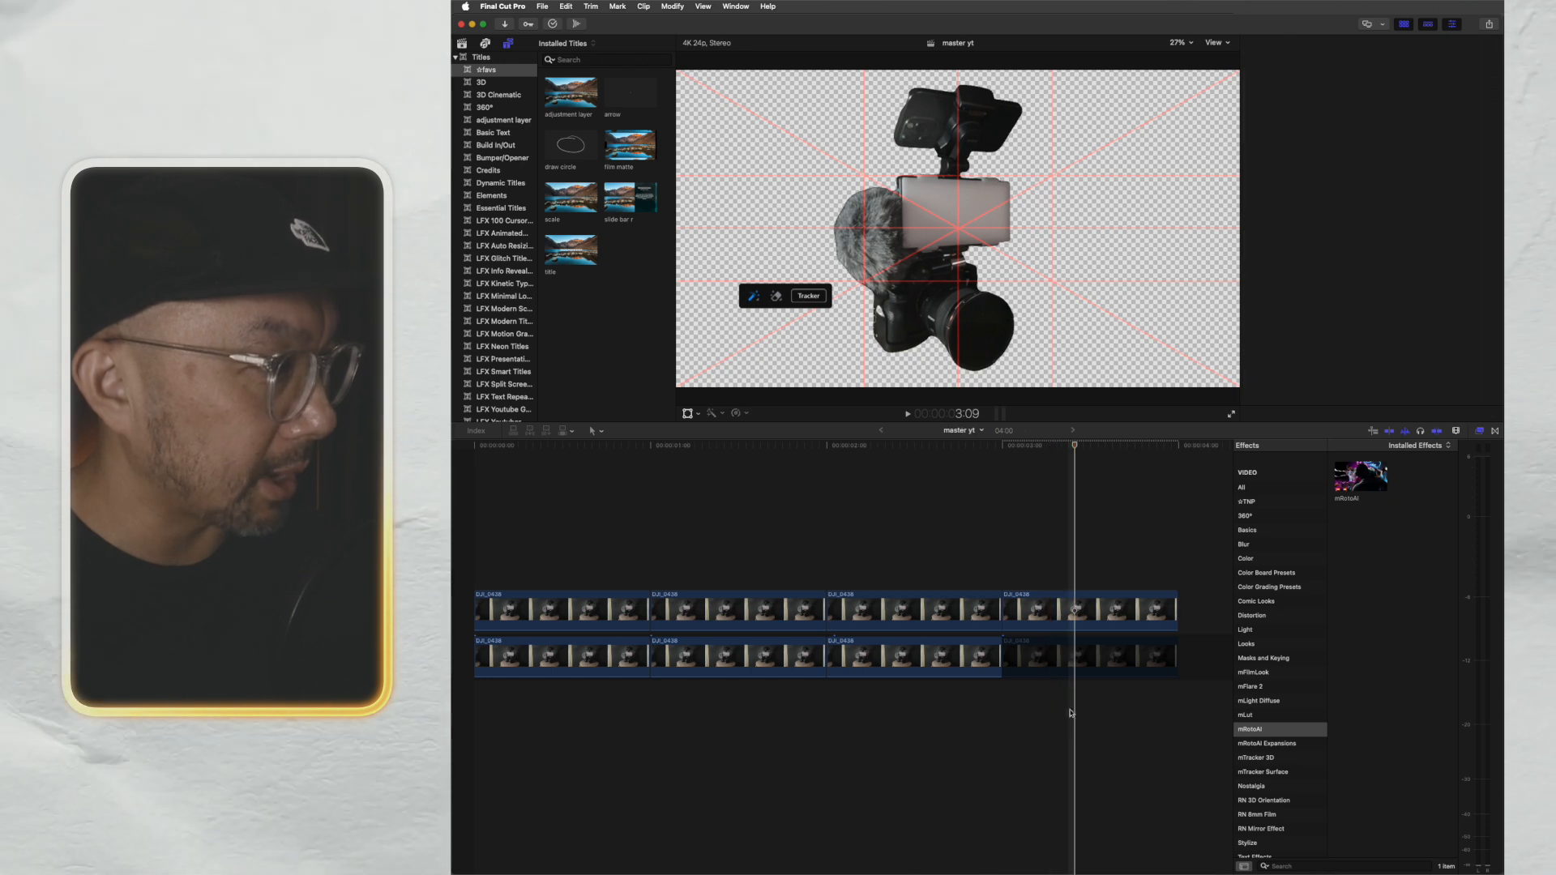
pyautogui.click(1065, 668)
pyautogui.press('v')
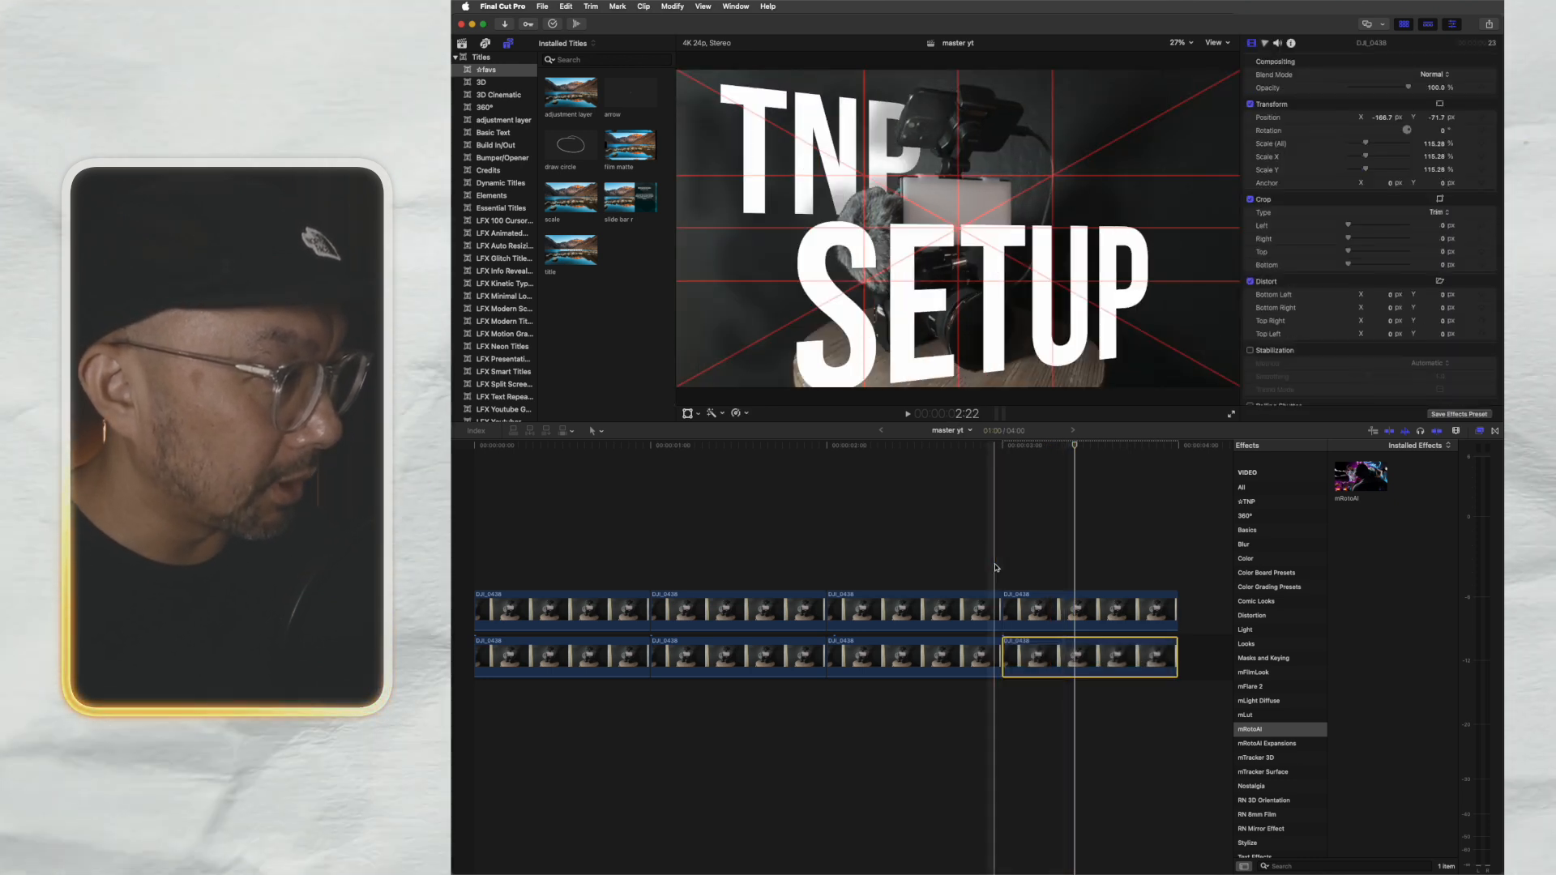
# - Apply the Display Glitch effect from mRotoAI Expansions to the last upper clip
pyautogui.click(1071, 603)
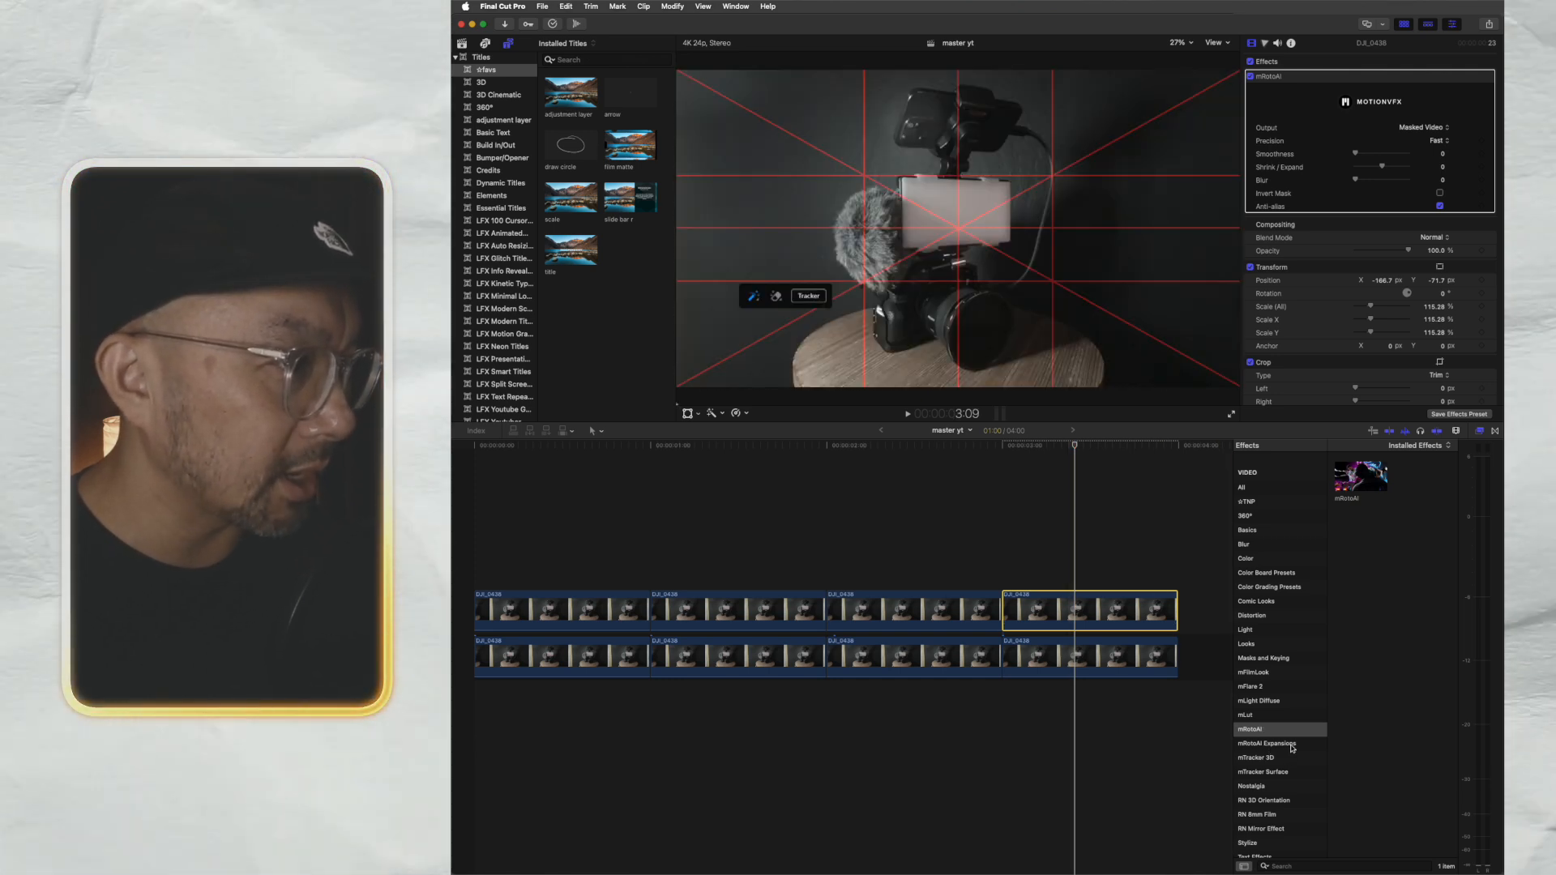
pyautogui.click(1292, 746)
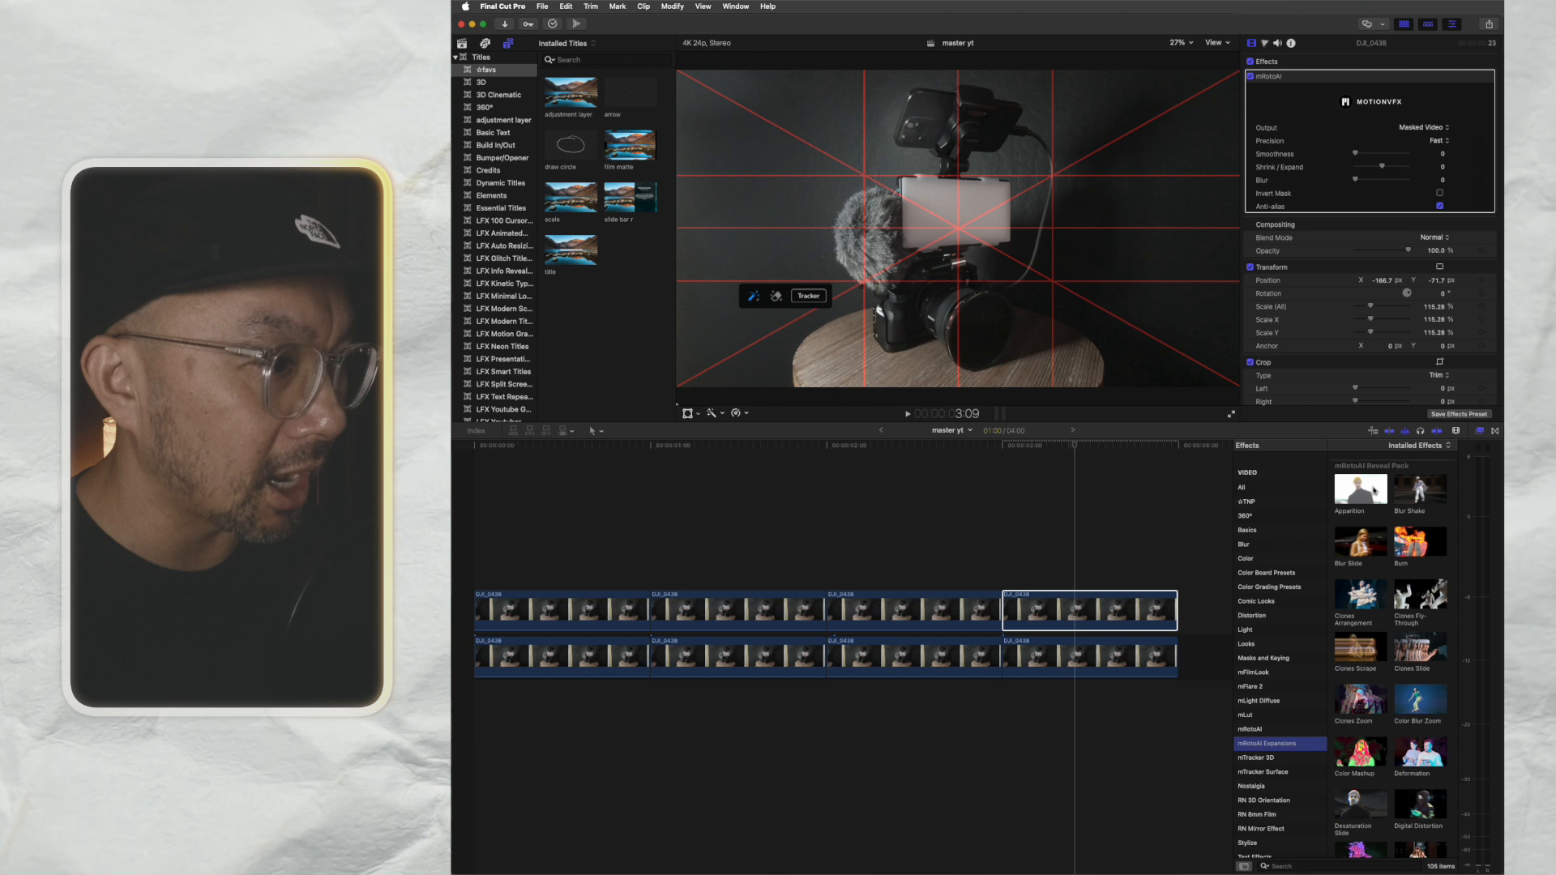
pyautogui.scroll(-5, 1358, 495)
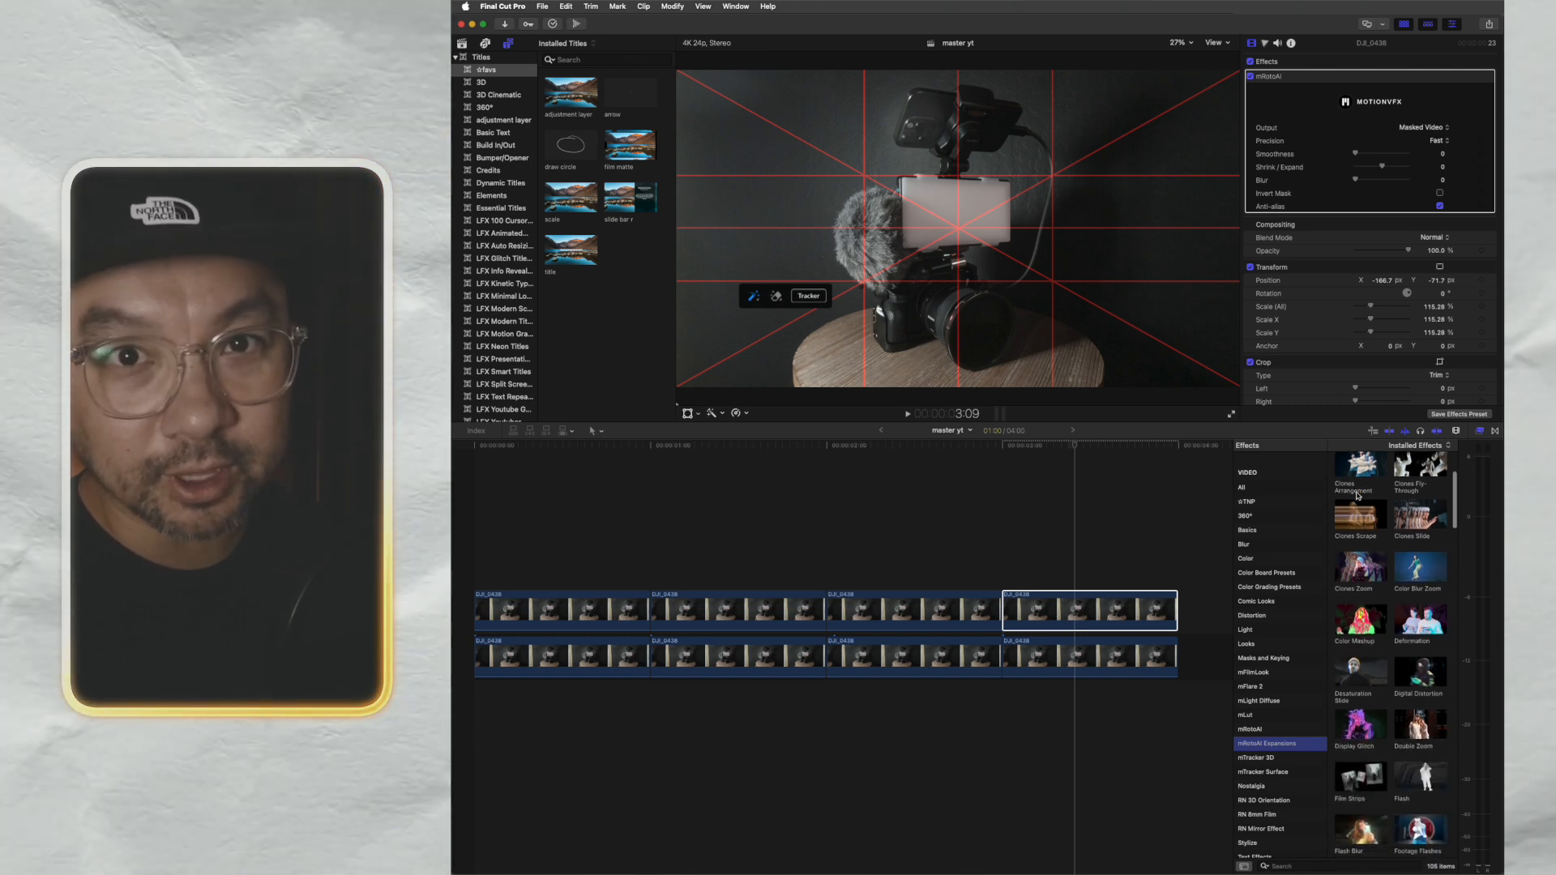
pyautogui.scroll(-3, 1358, 495)
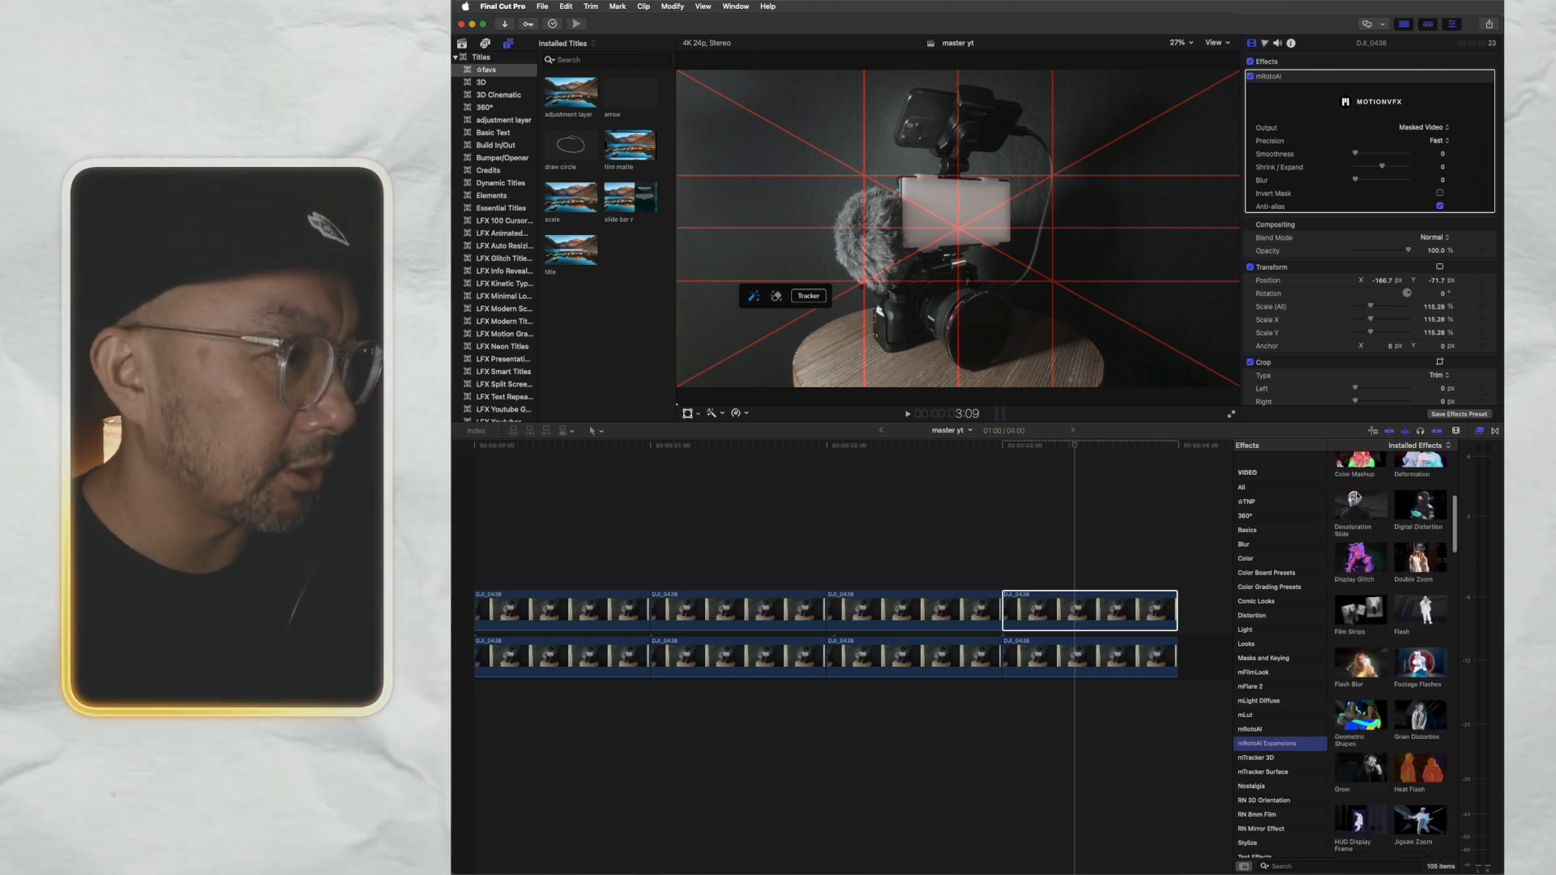
pyautogui.scroll(-1, 1358, 495)
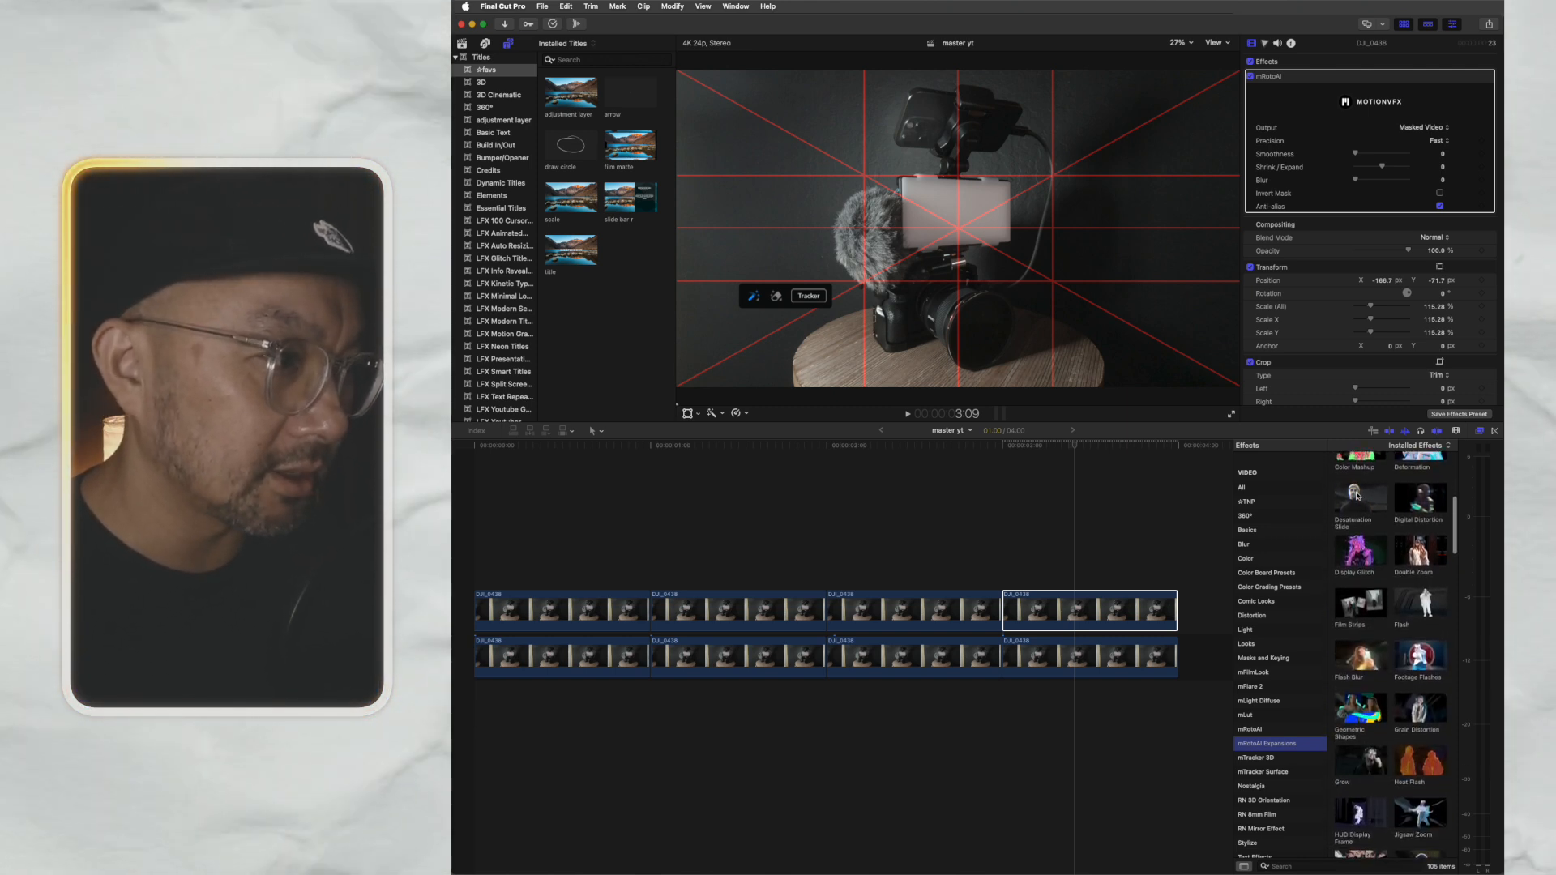
pyautogui.scroll(-1, 1358, 495)
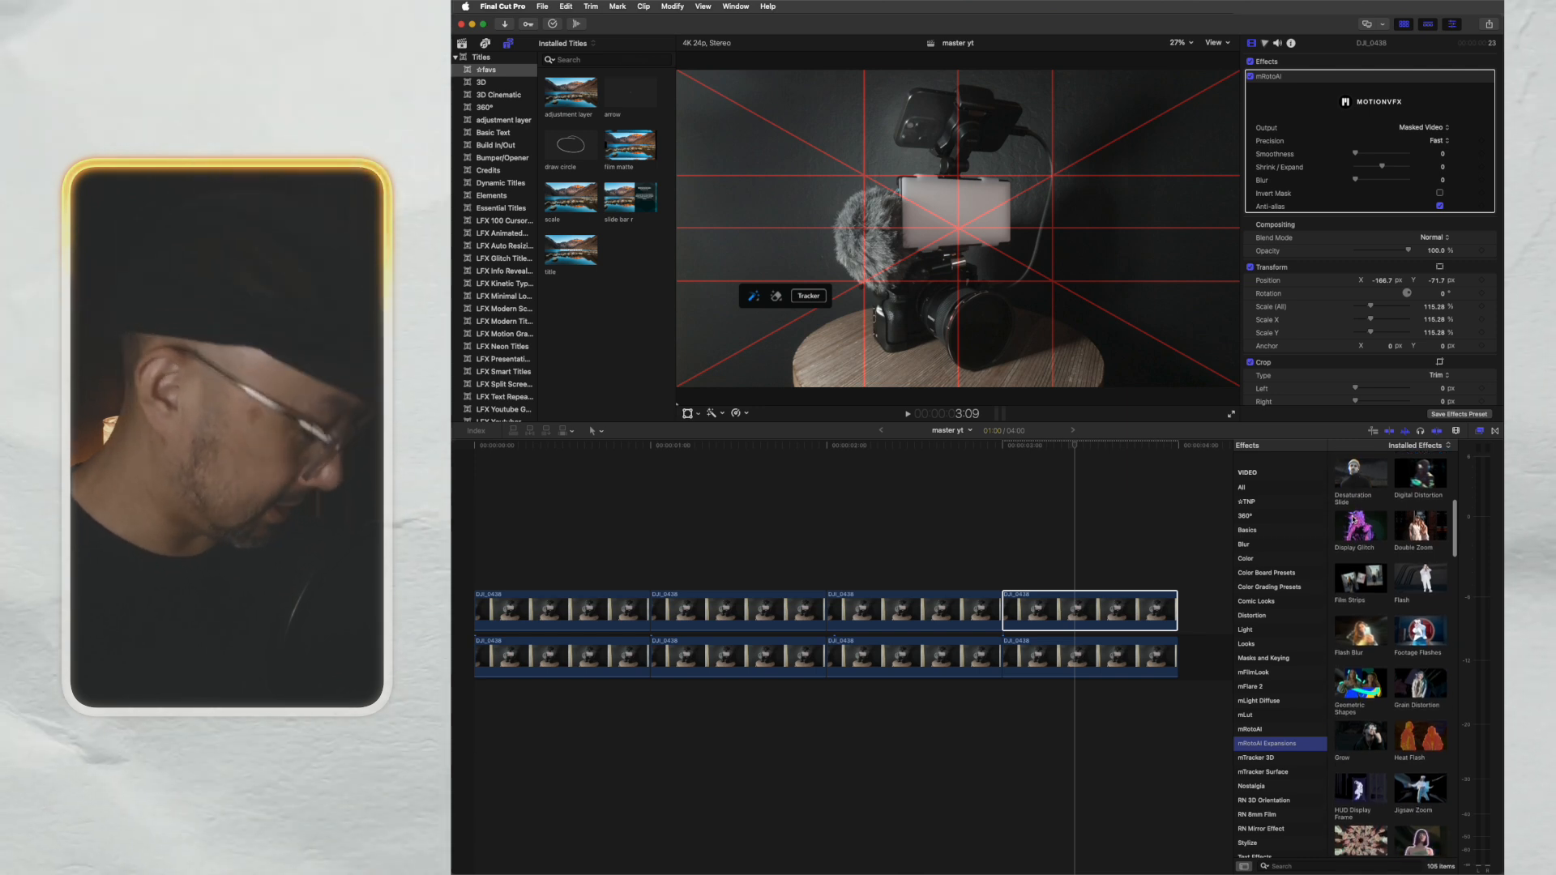
pyautogui.doubleClick(1352, 519)
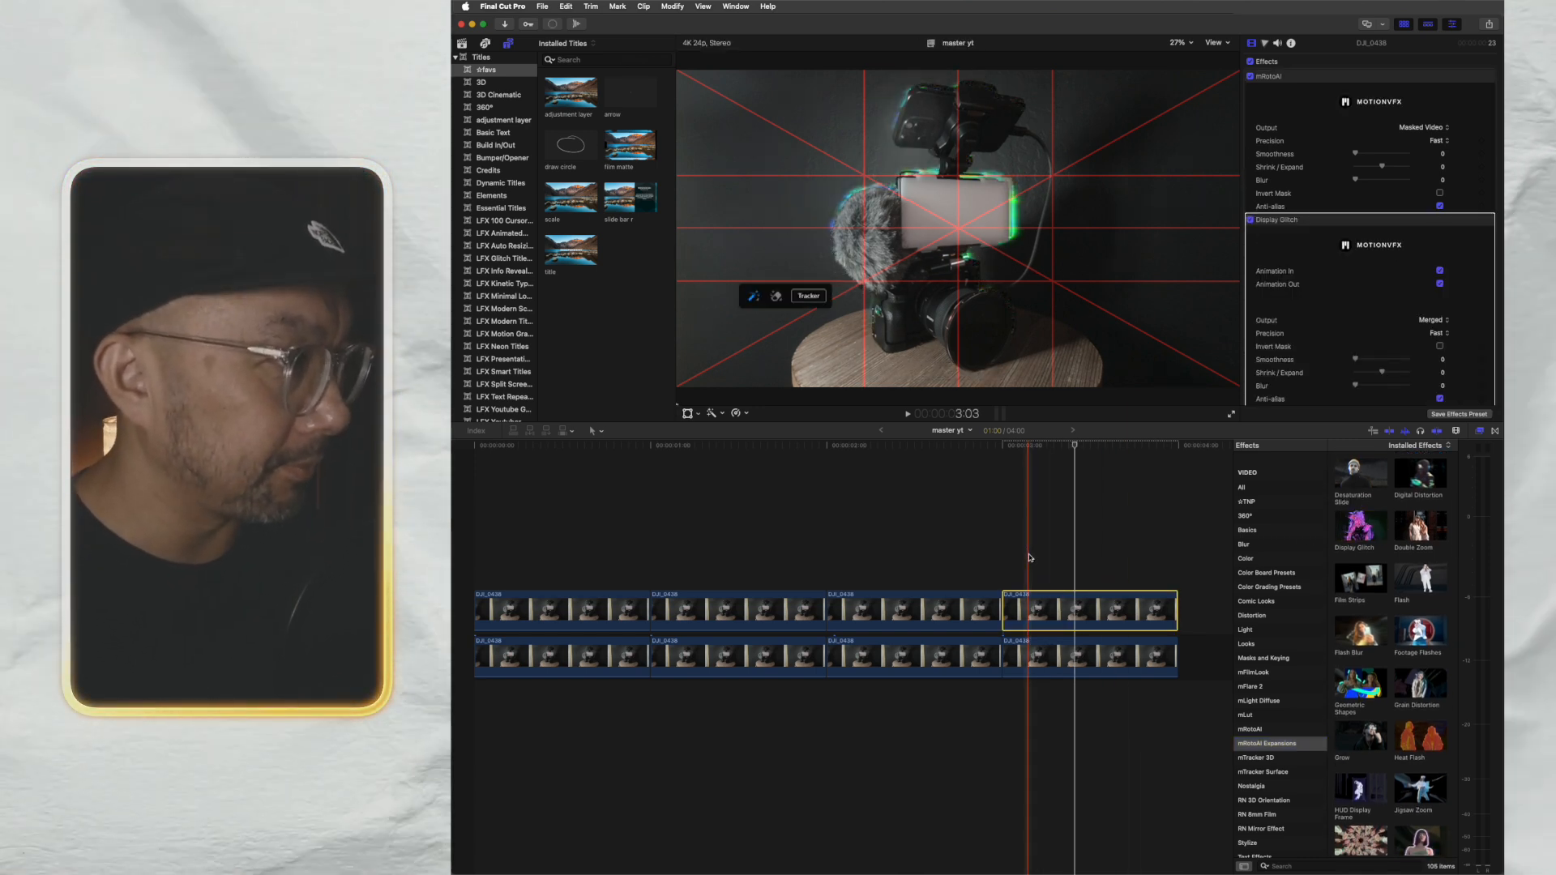
# - Play the last clip from its start to preview the Display Glitch effect
pyautogui.click(1003, 533)
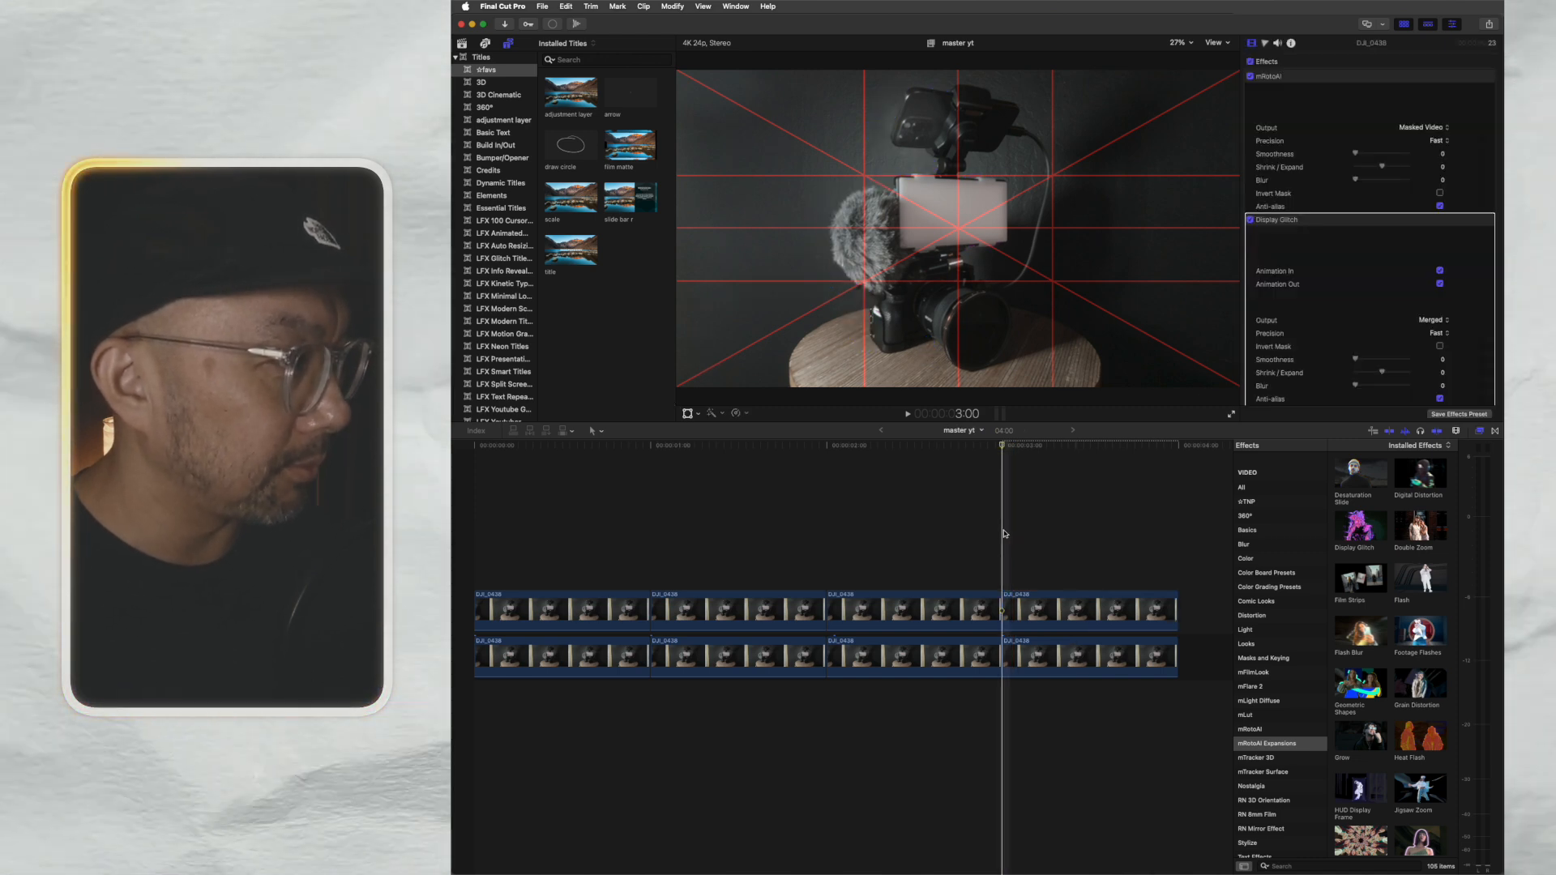
pyautogui.press('space')
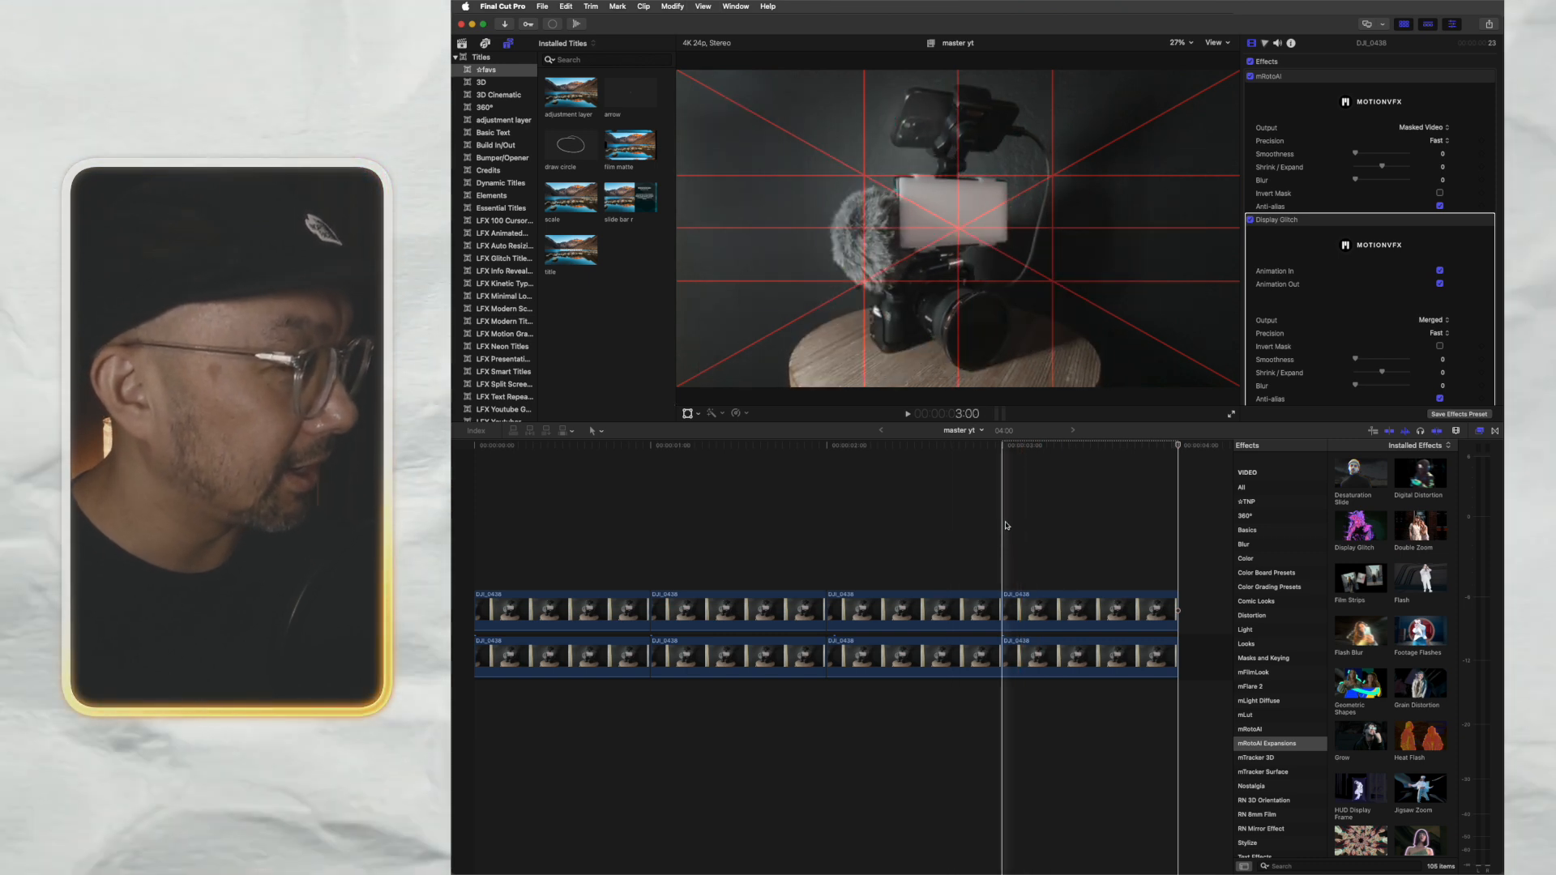
pyautogui.press('space')
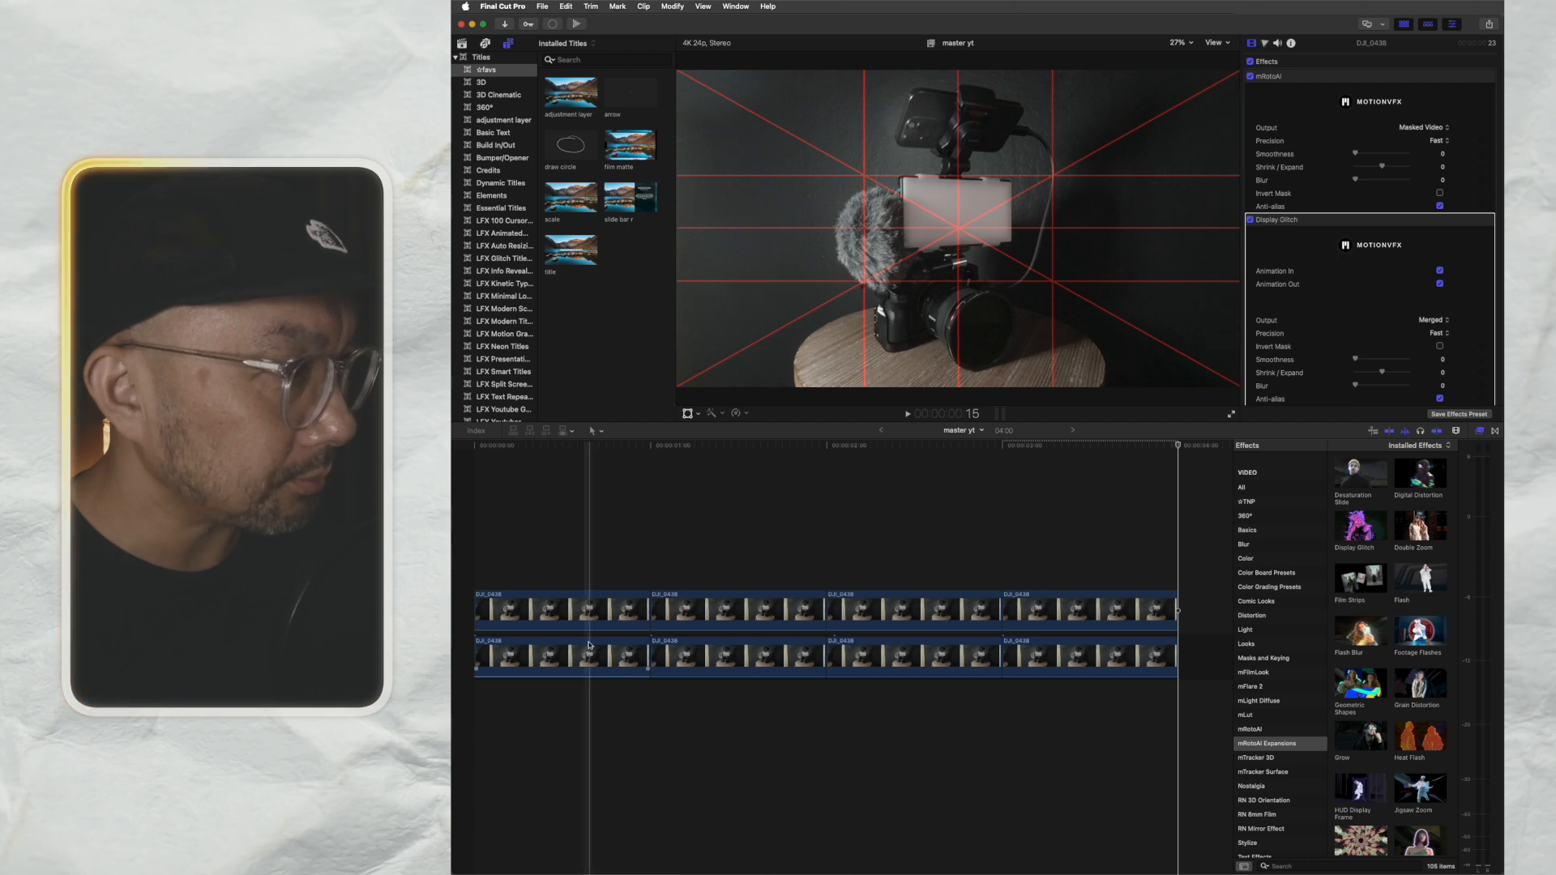
# - Inspect the effect settings of the four upper clips and play the sequence from the beginning
pyautogui.click(594, 612)
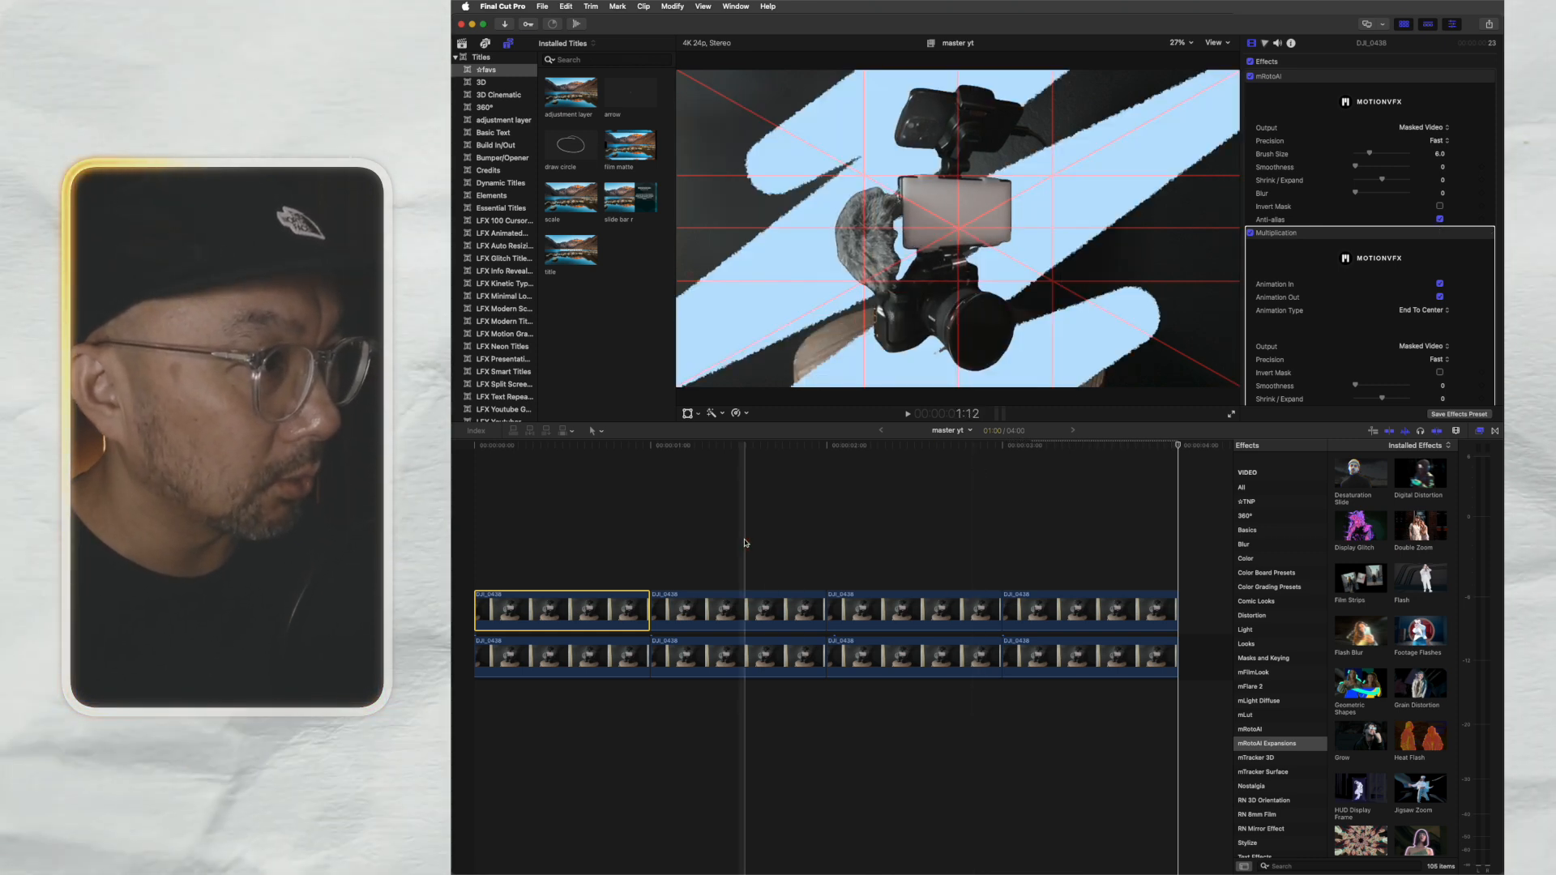
pyautogui.click(735, 613)
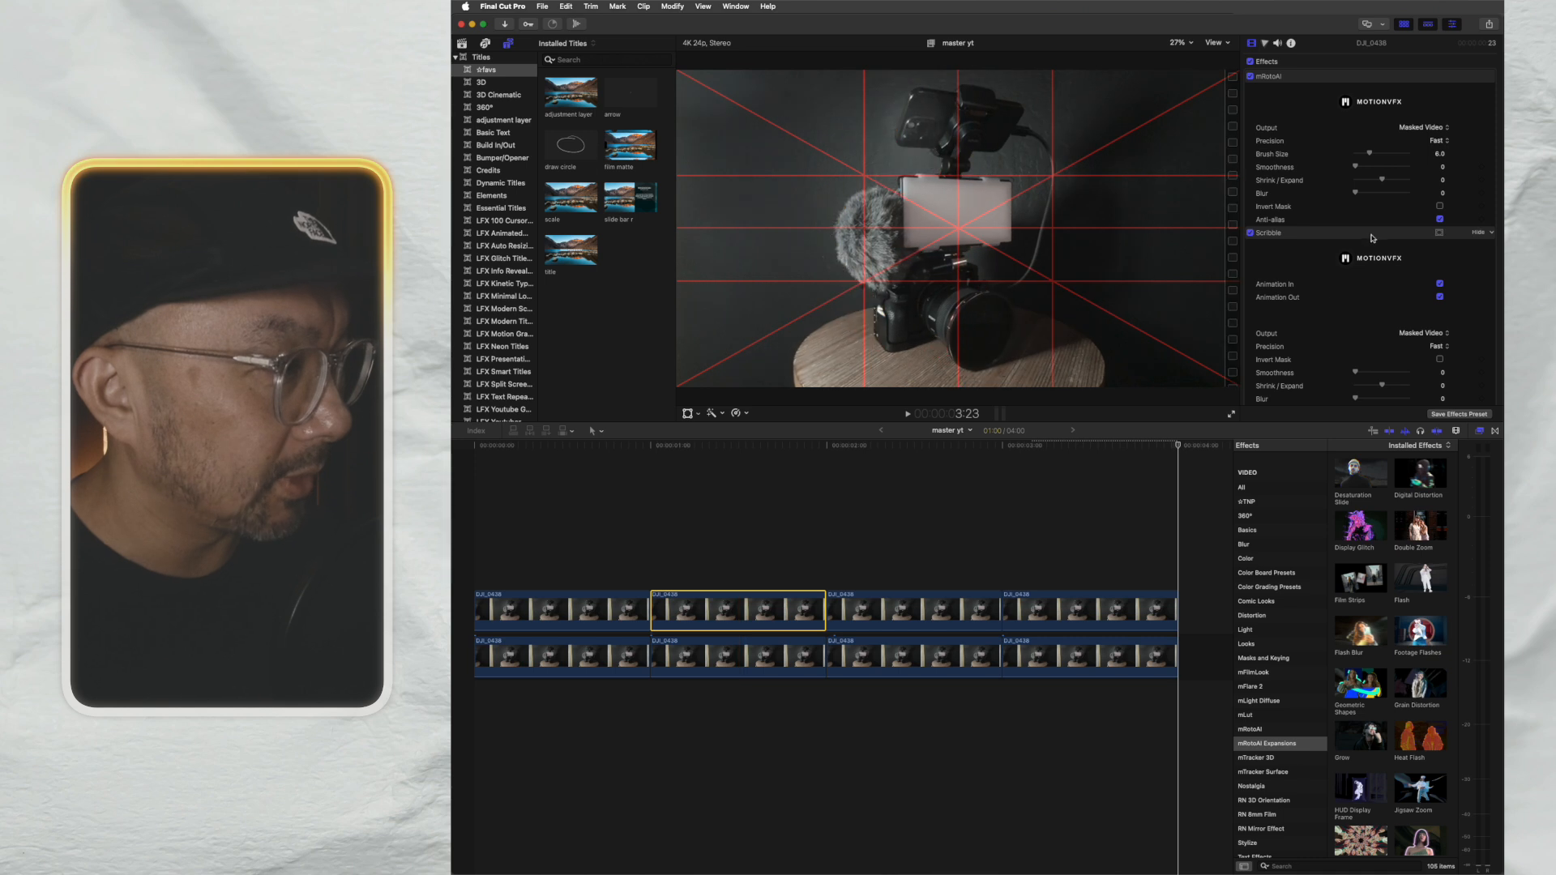
pyautogui.click(891, 597)
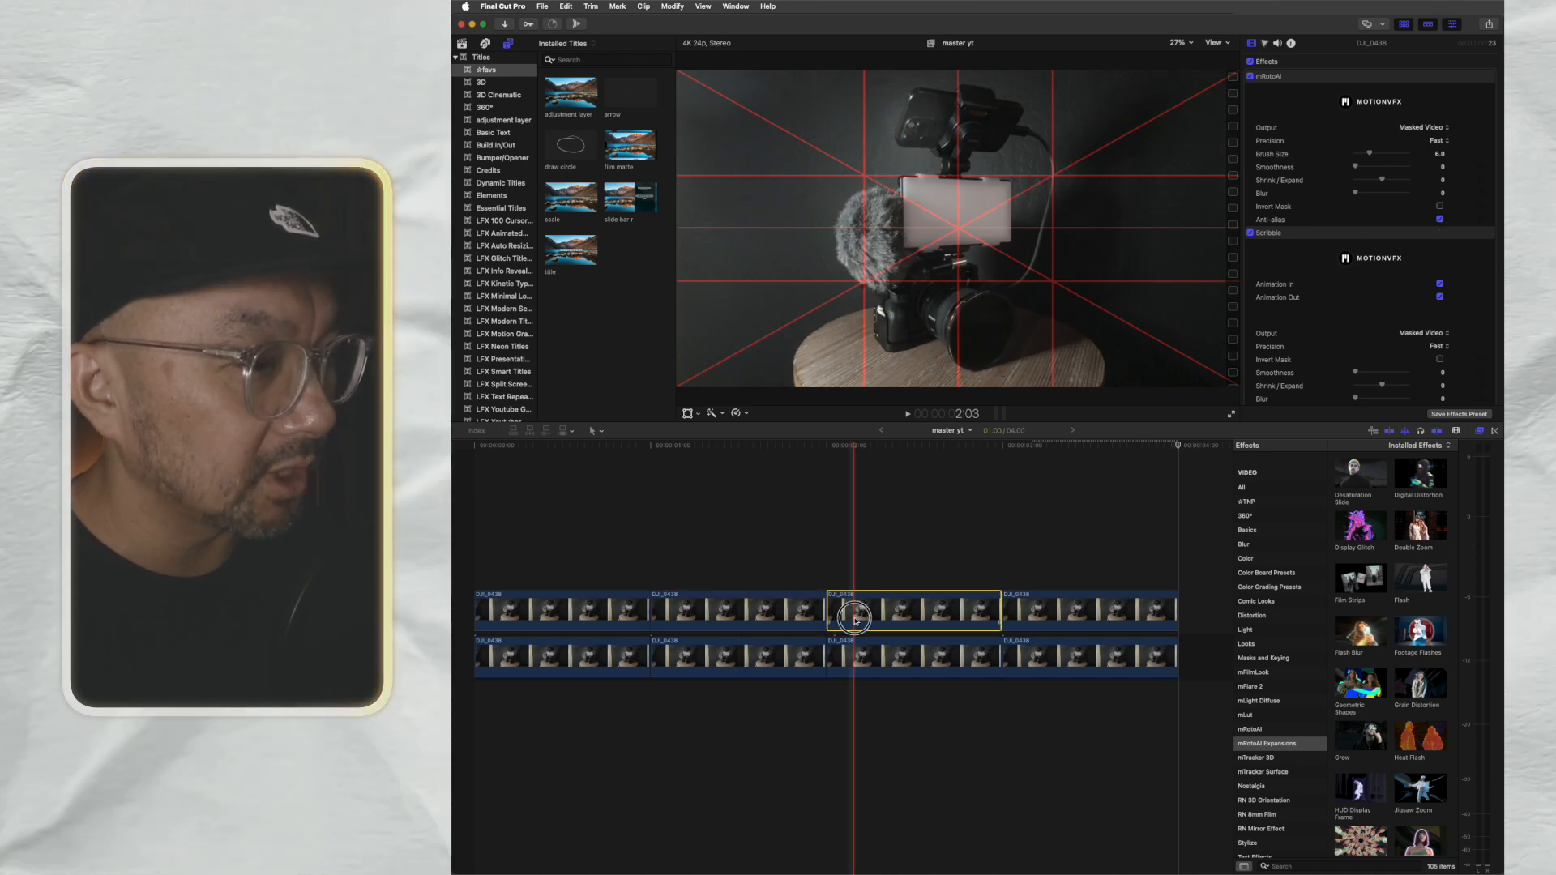
pyautogui.press('cmd+Right')
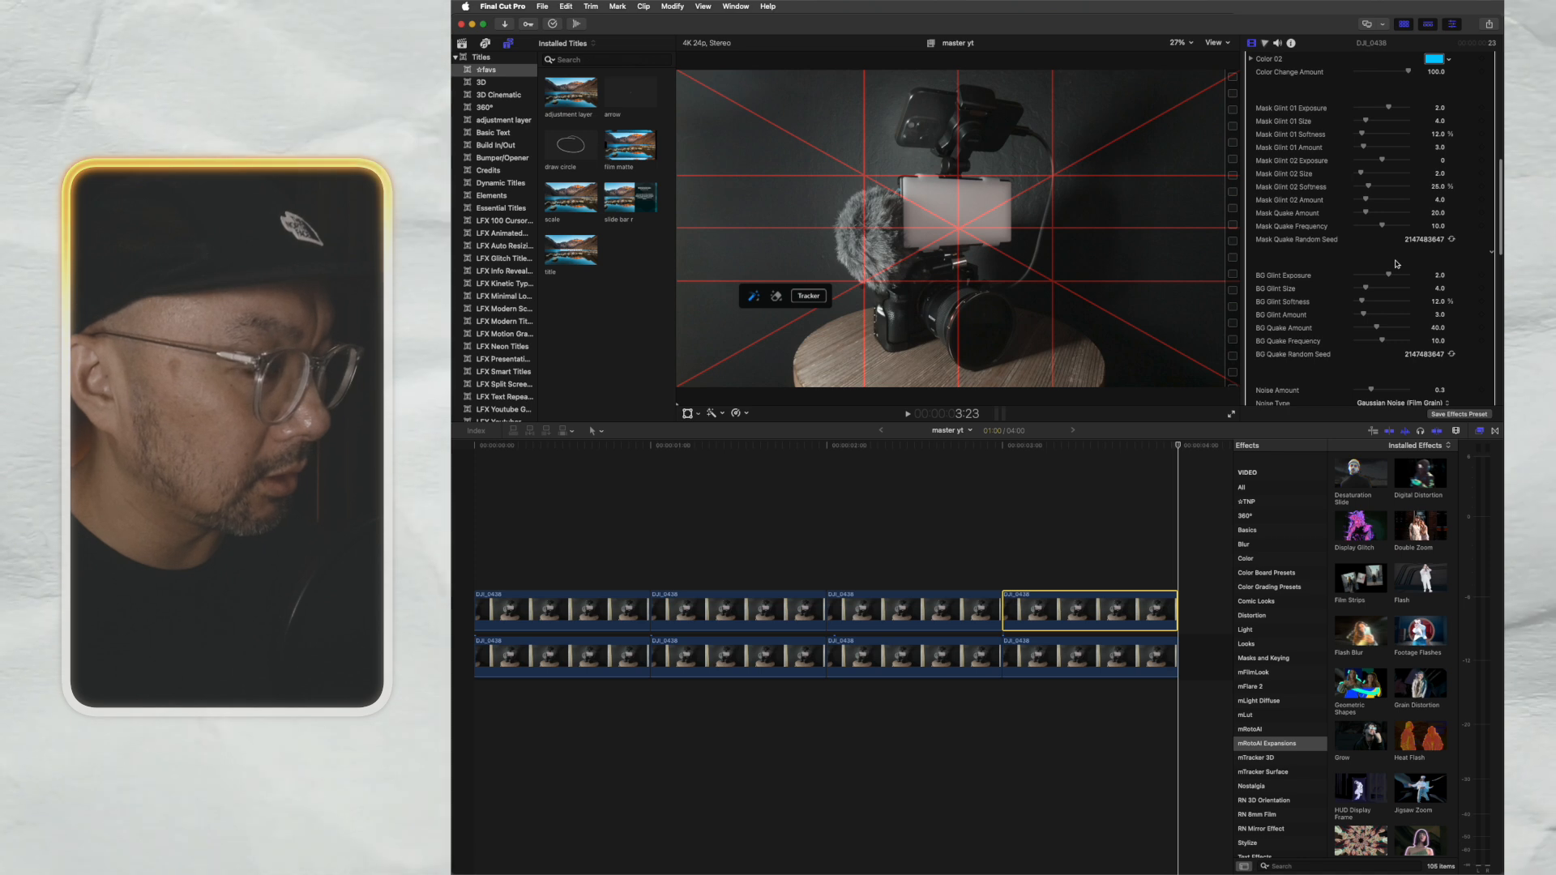
pyautogui.scroll(-1, 1393, 323)
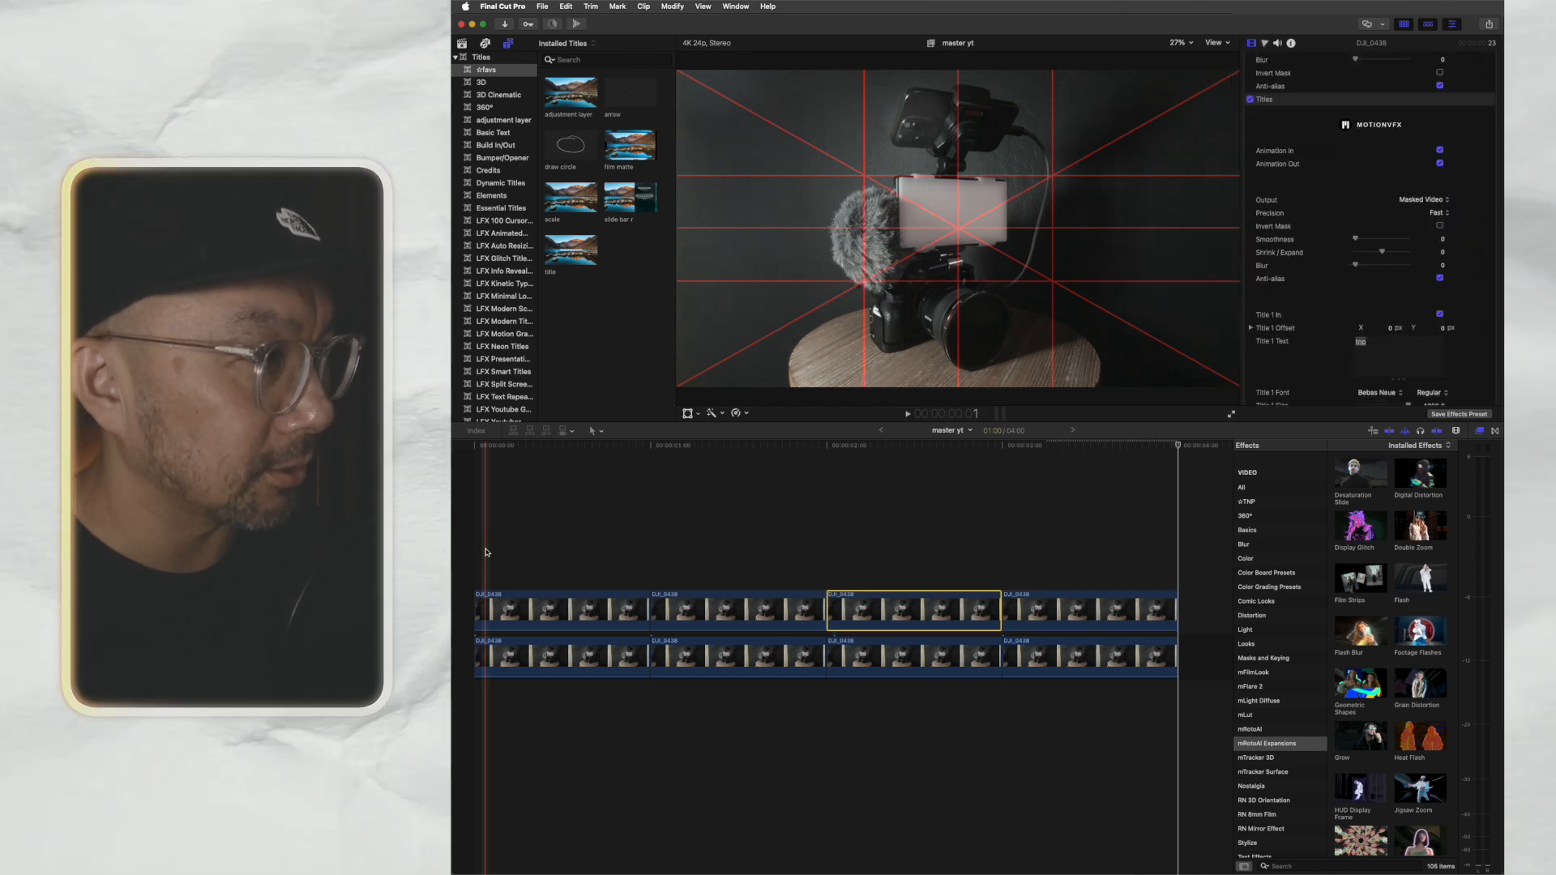
pyautogui.press('space')
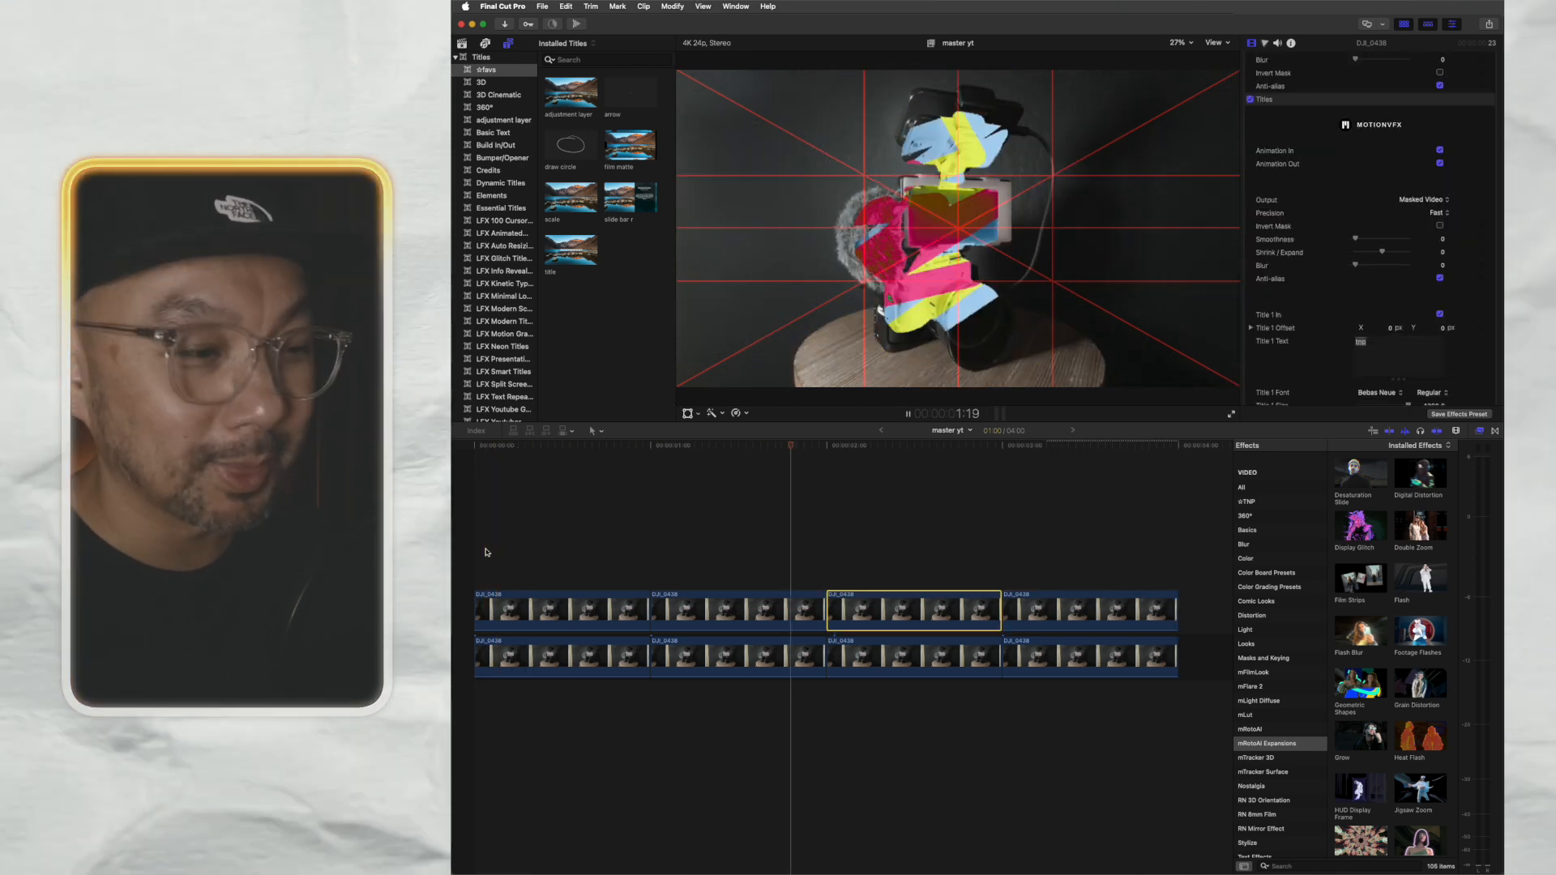